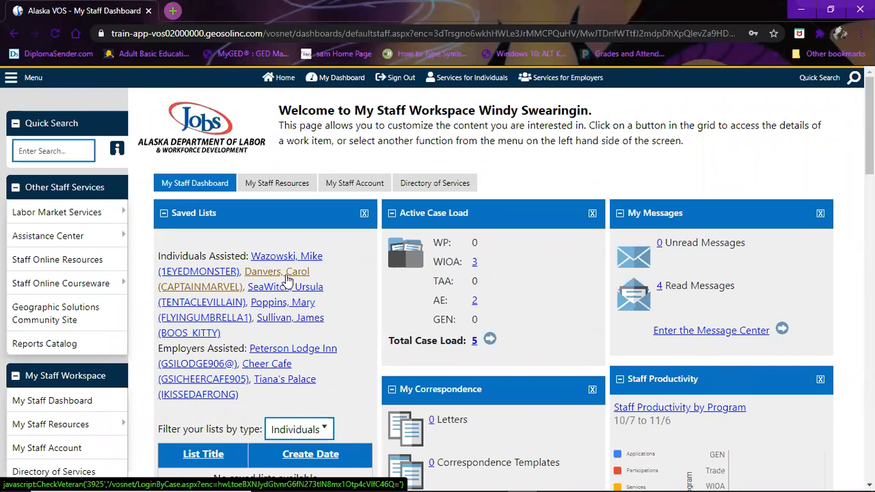
# Assist the second individual under Individuals Assisted and open the Programs page of their case management profile.
pyautogui.click(288, 279)
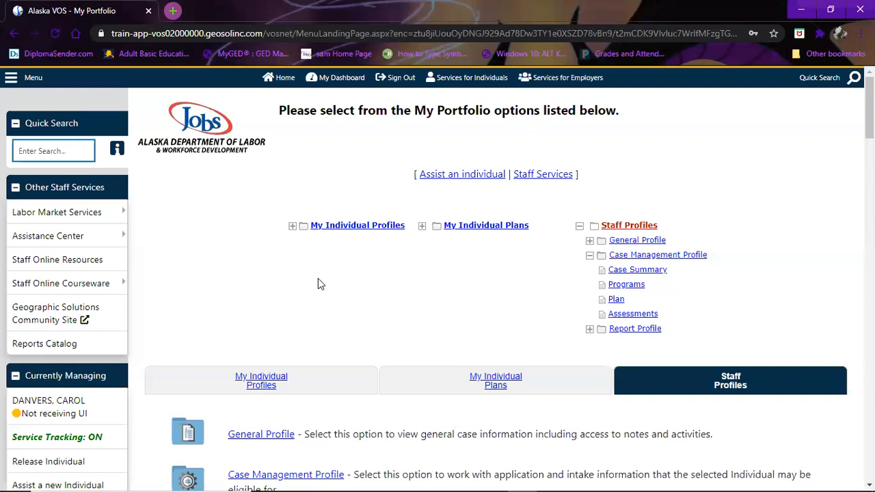
pyautogui.click(634, 290)
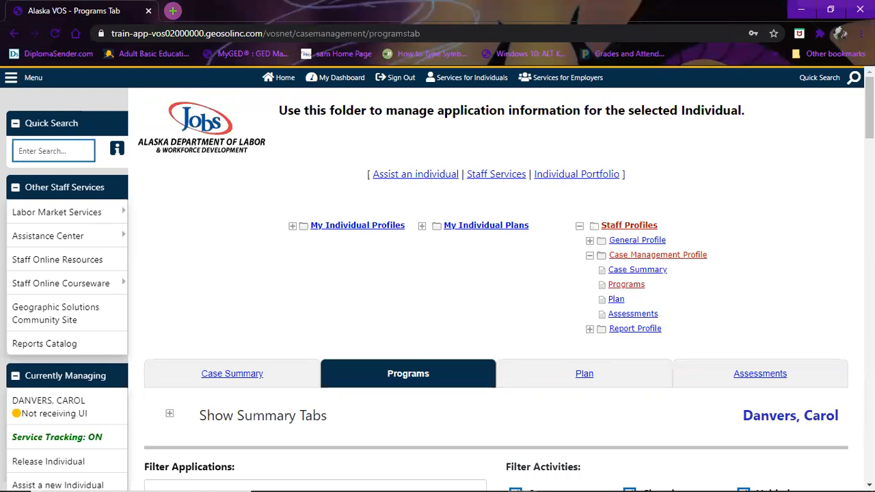
# Expand the details of the individual's completed Title II - Adult Education and Literacy (AED) application.
pyautogui.scroll(-2, 438, 287)
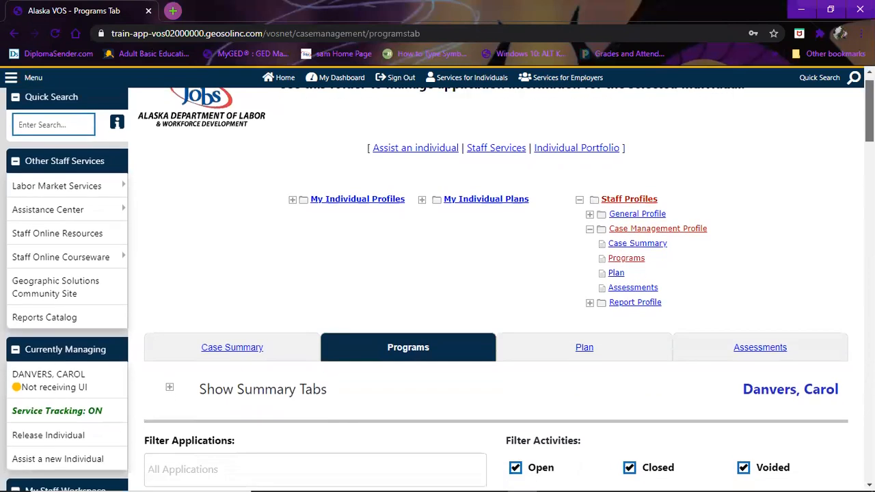
pyautogui.scroll(-2, 438, 288)
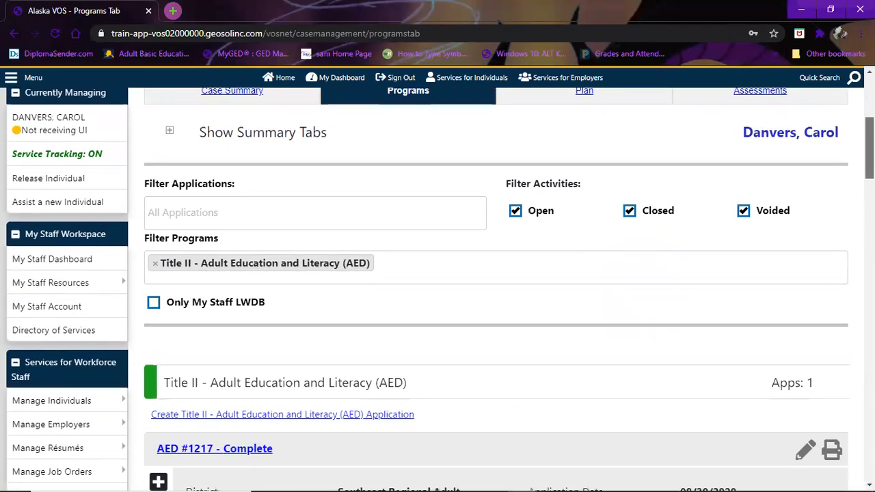
pyautogui.scroll(-1, 438, 287)
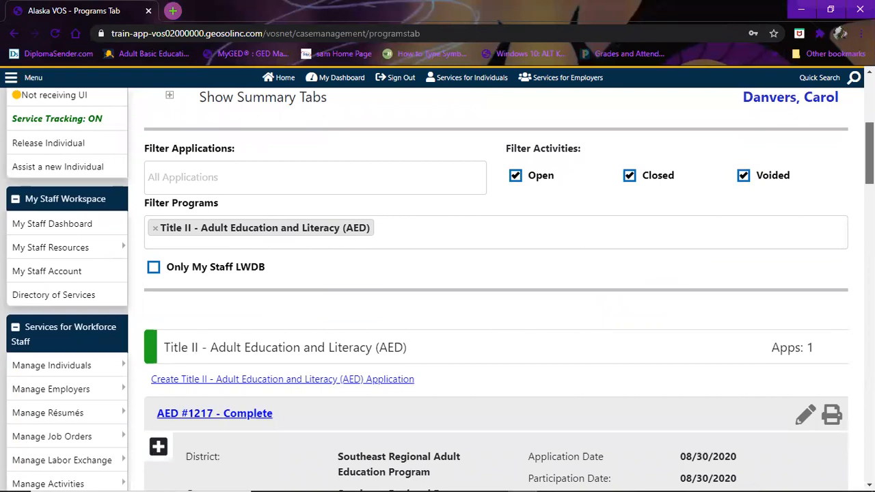
pyautogui.scroll(-4, 496, 290)
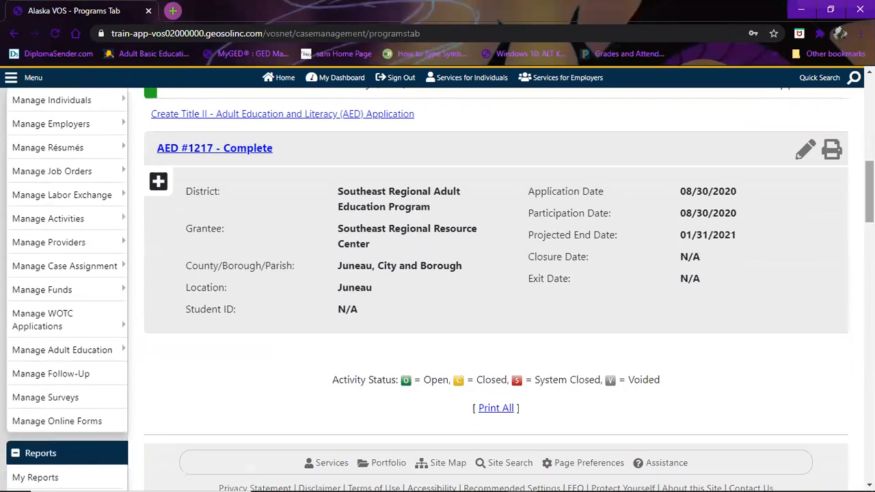
pyautogui.moveTo(109, 171)
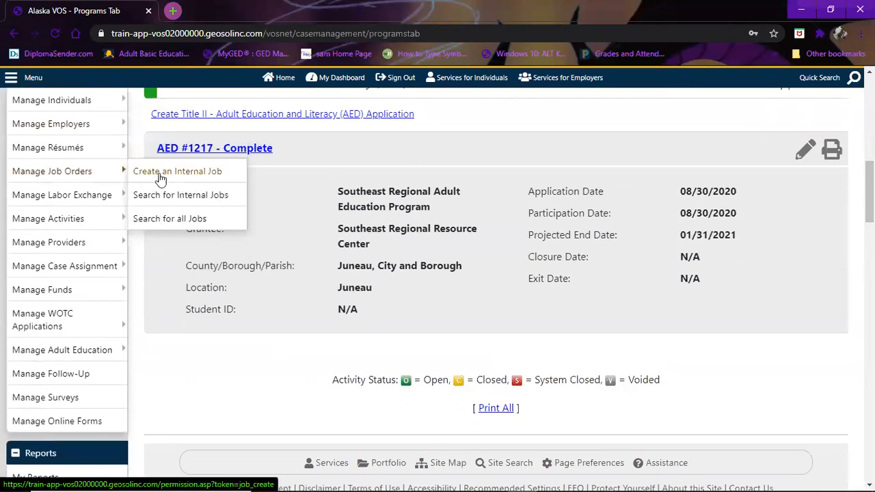
pyautogui.click(159, 182)
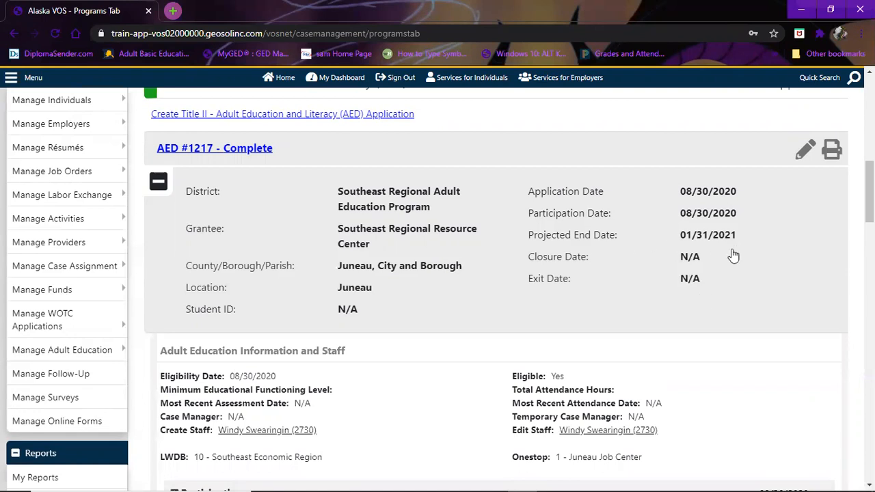
pyautogui.click(157, 182)
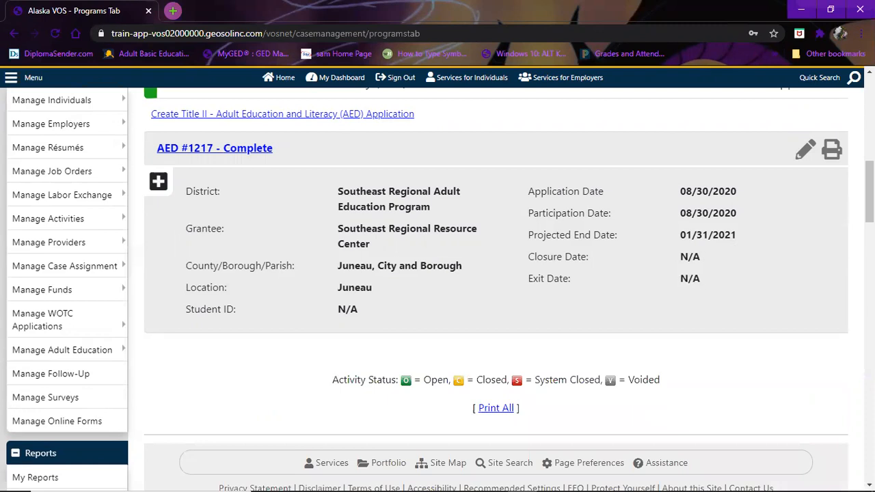
pyautogui.scroll(-1, 490, 216)
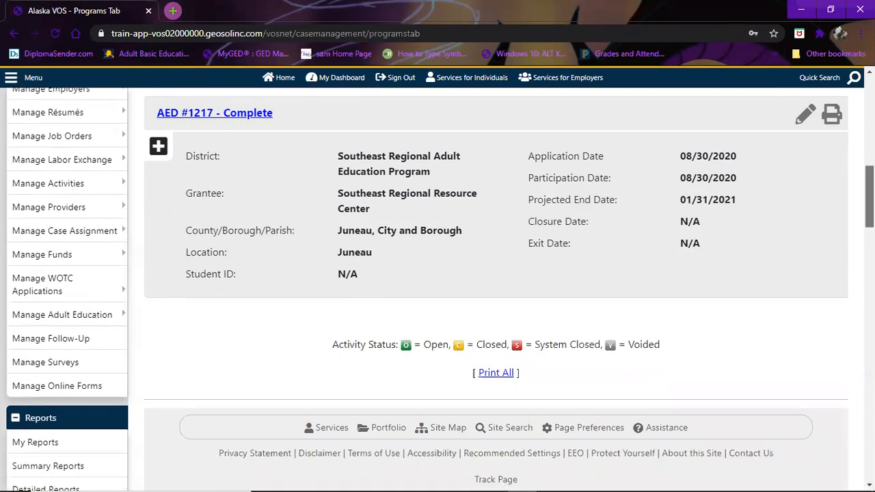
pyautogui.click(158, 145)
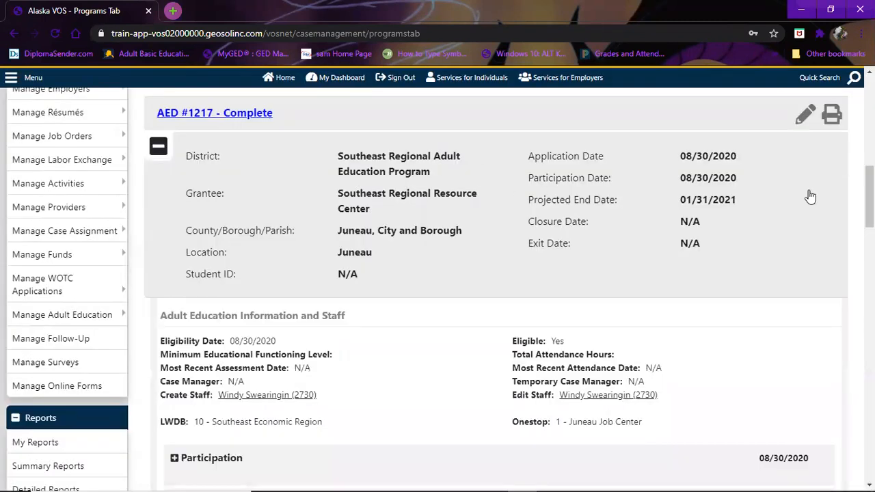
# Expand the Attendance Hours section of the AED application to view its hour totals.
pyautogui.scroll(-2, 870, 195)
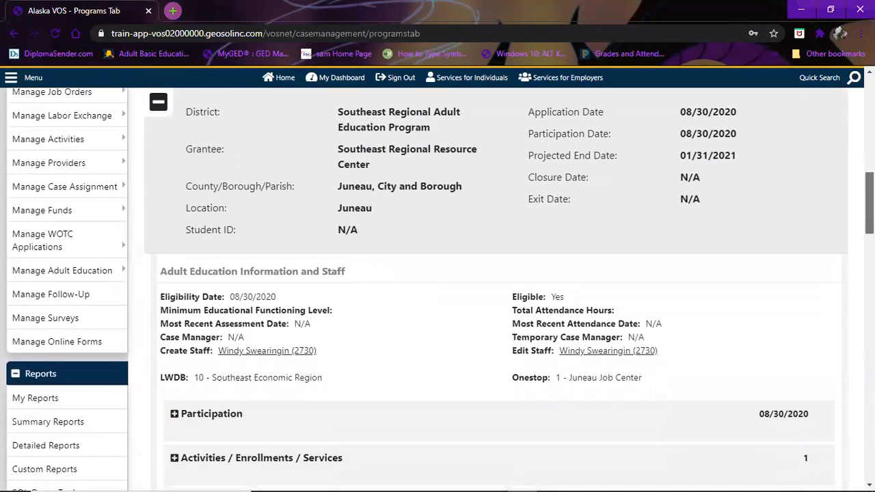
pyautogui.scroll(-4, 870, 205)
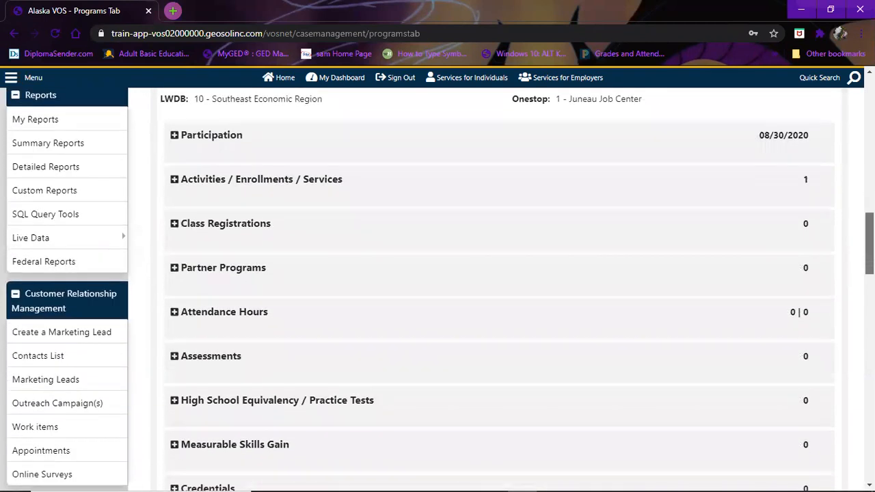
pyautogui.scroll(-1, 504, 240)
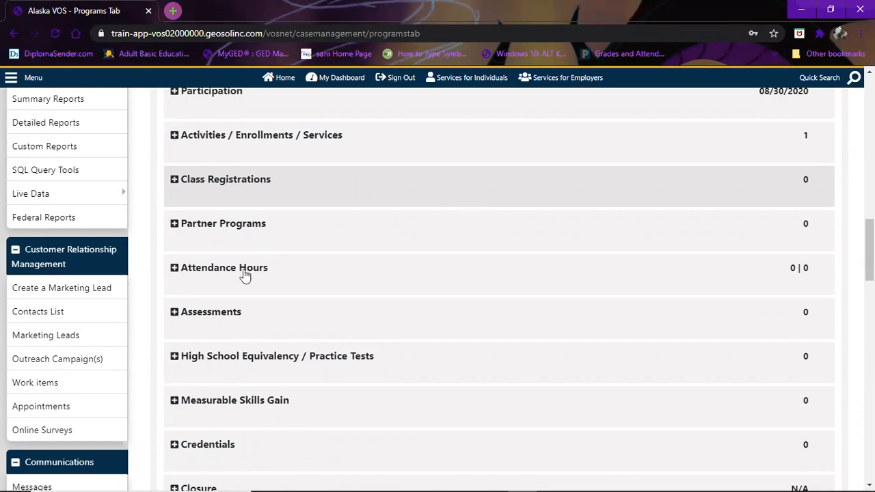
pyautogui.click(175, 269)
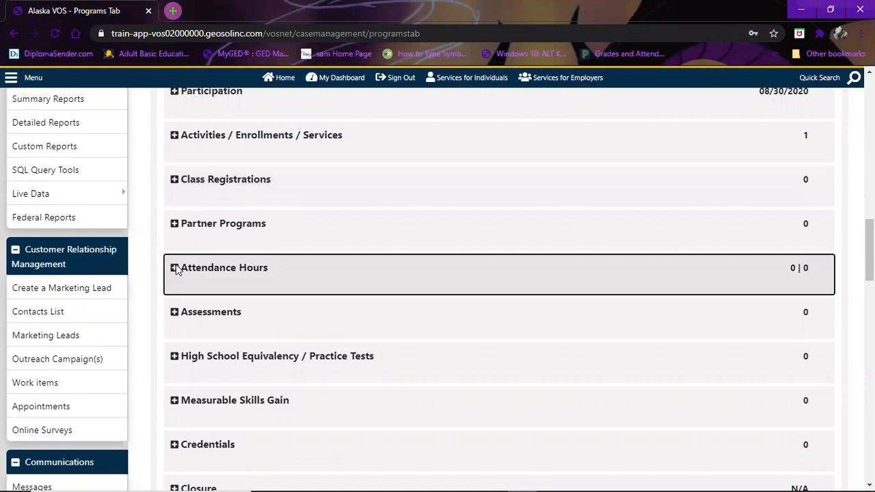
pyautogui.click(175, 268)
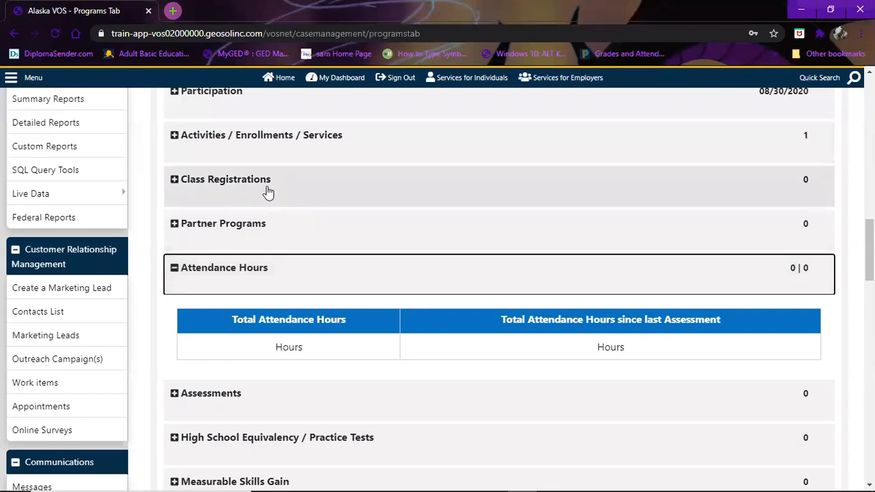
# Expand the application's Class Registrations section and start creating single or multiple class registrations.
pyautogui.click(174, 181)
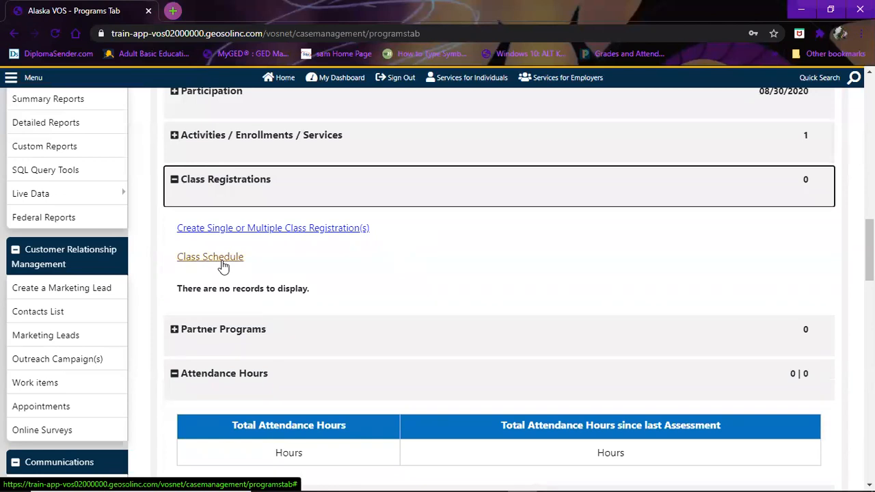
pyautogui.click(265, 228)
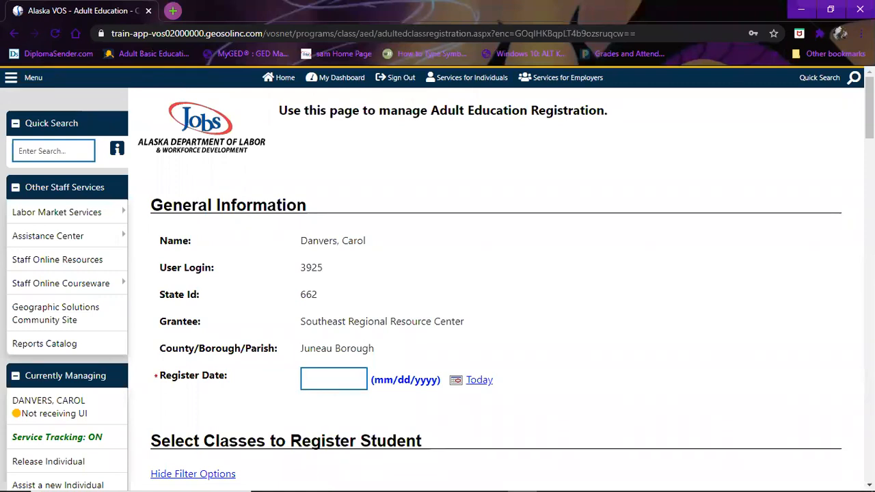
# Set the class registration's Register Date to 09/06/2020.
pyautogui.scroll(-2, 438, 287)
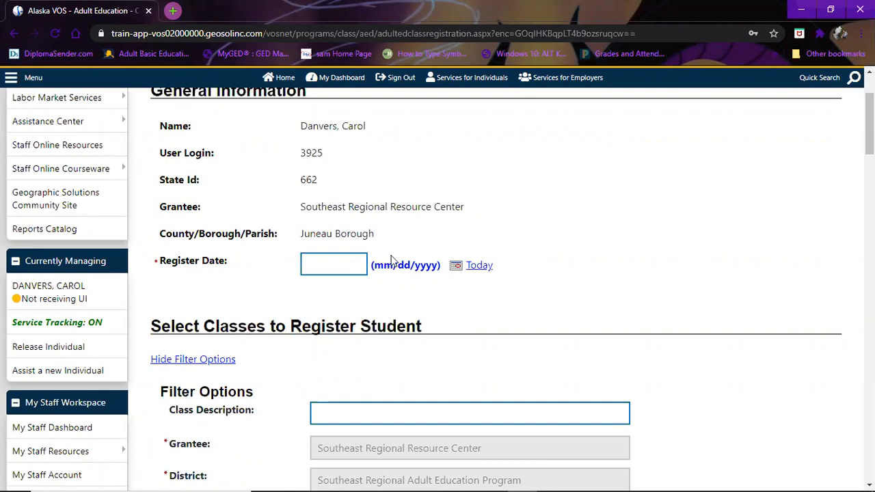
pyautogui.click(311, 265)
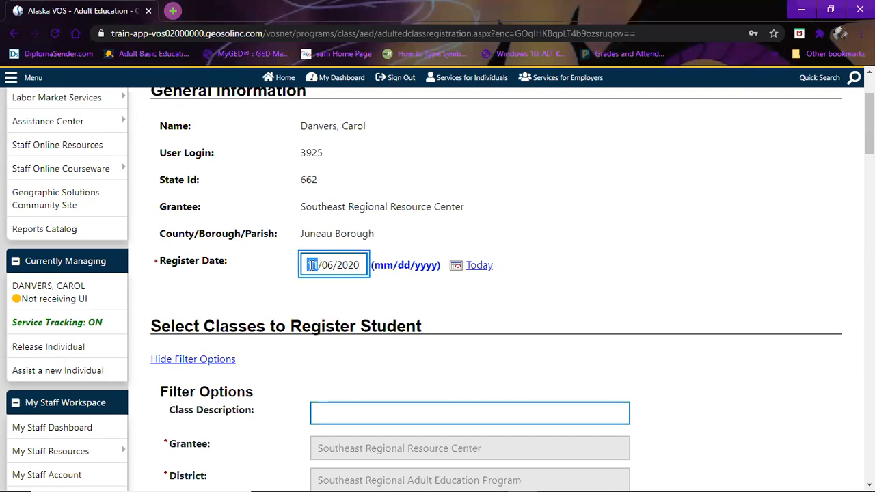
pyautogui.write('09')
# Filter the available classes by the county/borough Juneau, City and Borough.
pyautogui.scroll(-1, 440, 290)
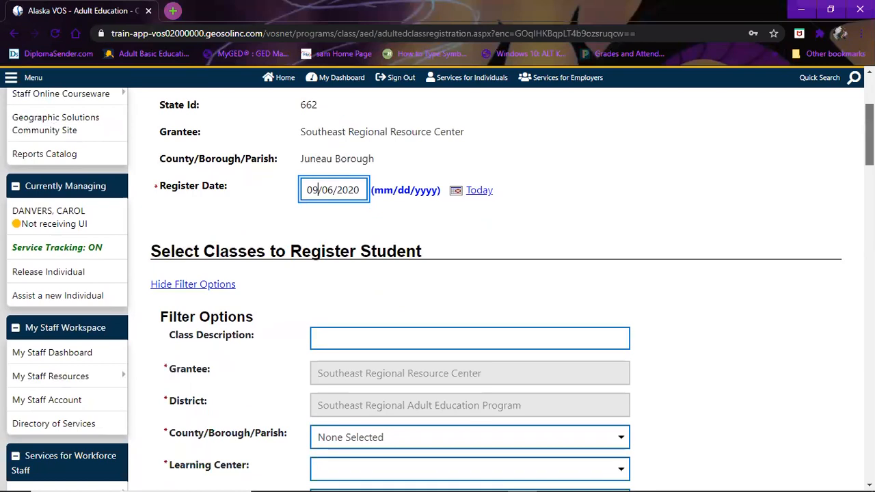
pyautogui.scroll(-2, 787, 129)
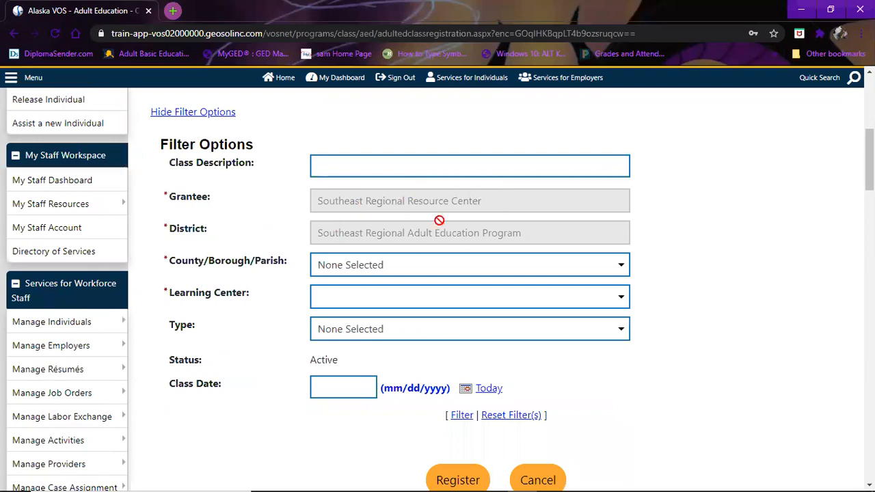
pyautogui.click(624, 267)
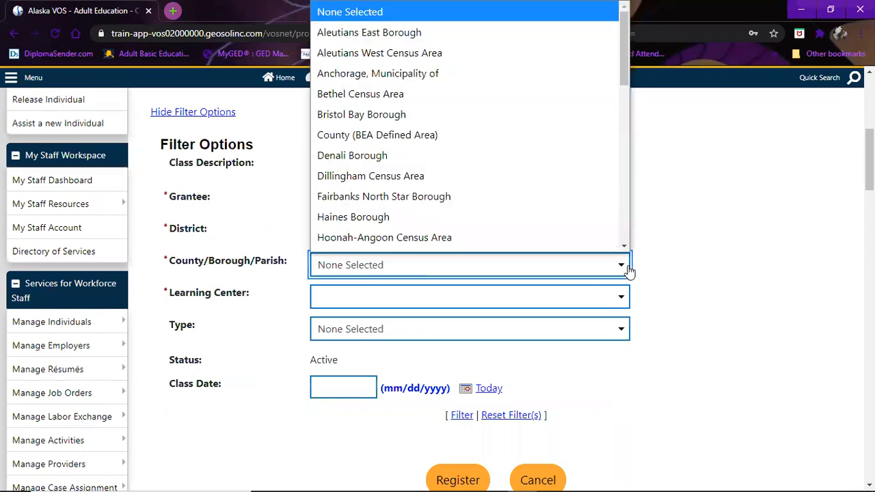
pyautogui.scroll(-1, 497, 159)
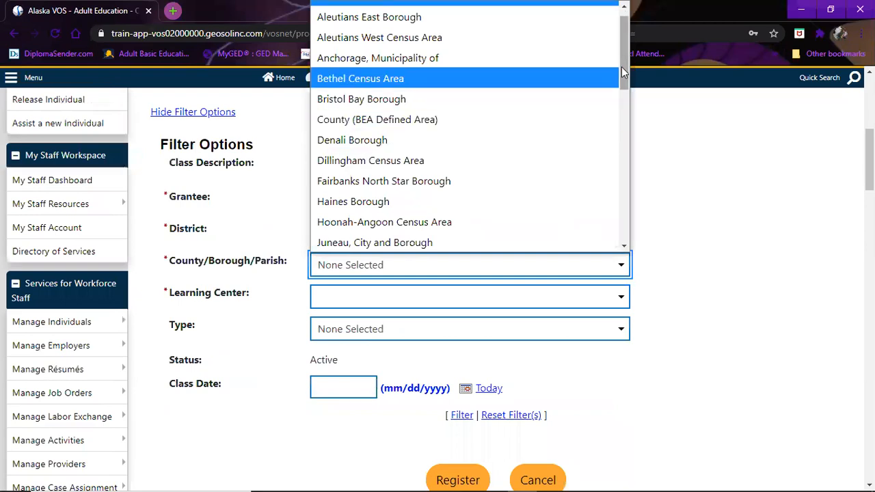
pyautogui.scroll(-1, 550, 145)
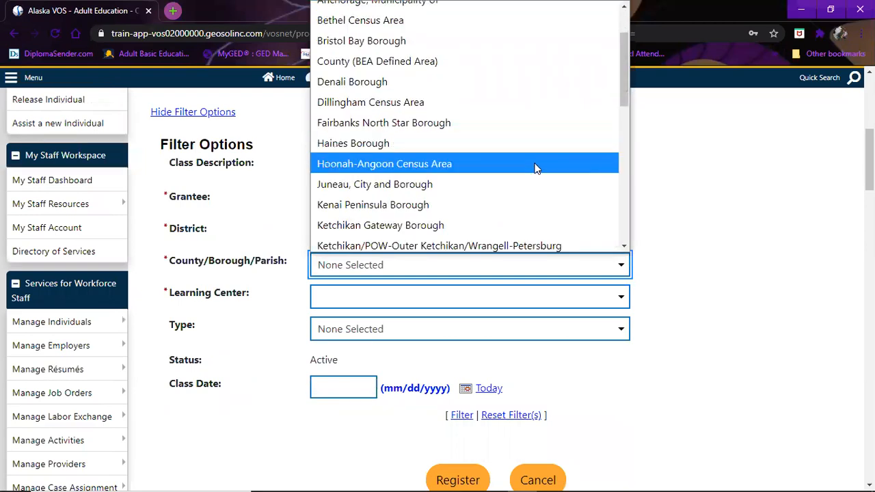
pyautogui.click(515, 185)
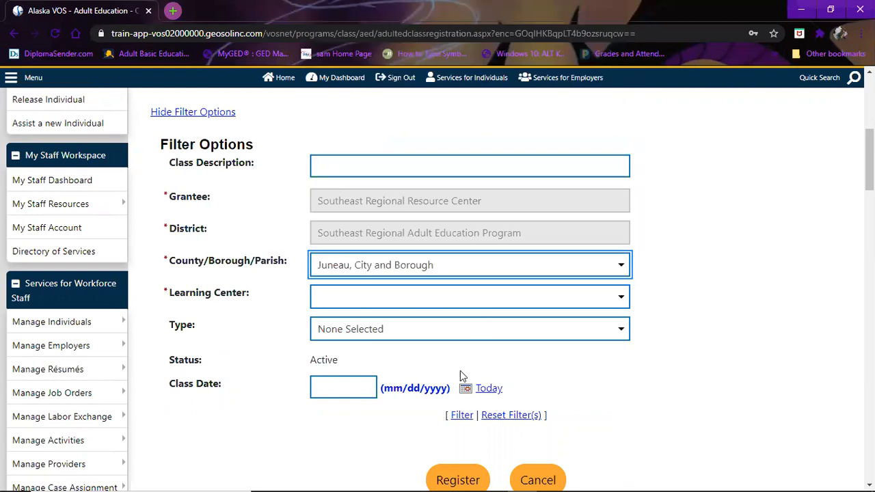
pyautogui.click(461, 417)
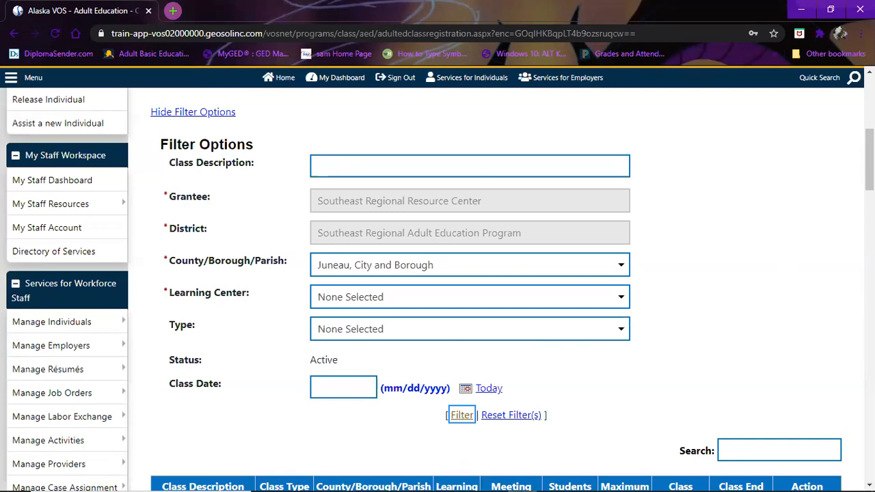
# Set the Class Date filter to 09/06/2020 and reapply the filter to the class list.
pyautogui.scroll(-4, 495, 287)
pyautogui.moveTo(870, 203); pyautogui.dragTo(870, 205)
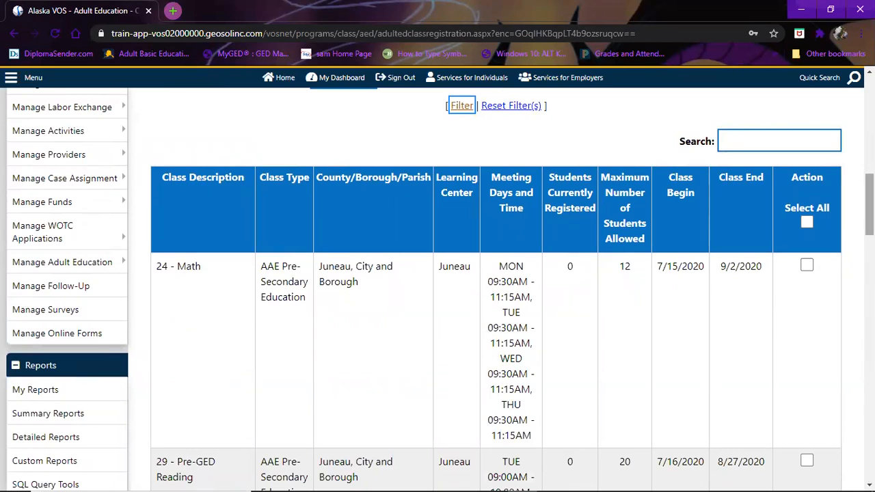
pyautogui.scroll(2, 437, 287)
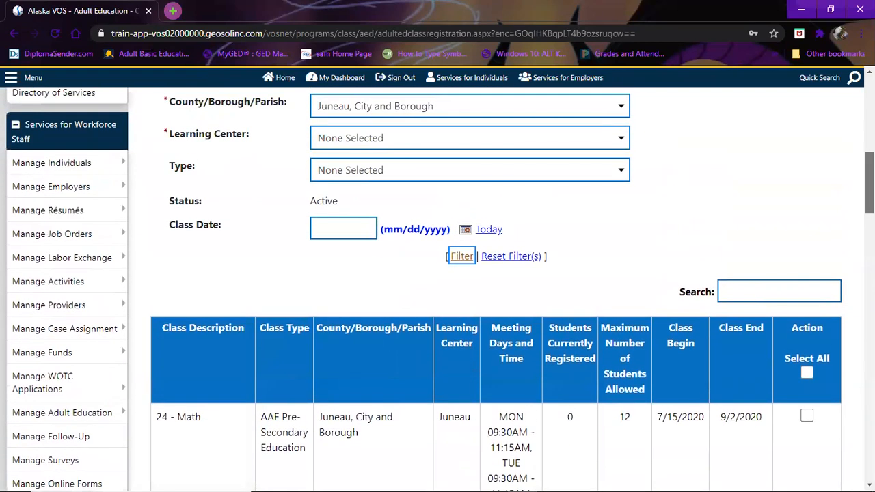
pyautogui.scroll(2, 438, 287)
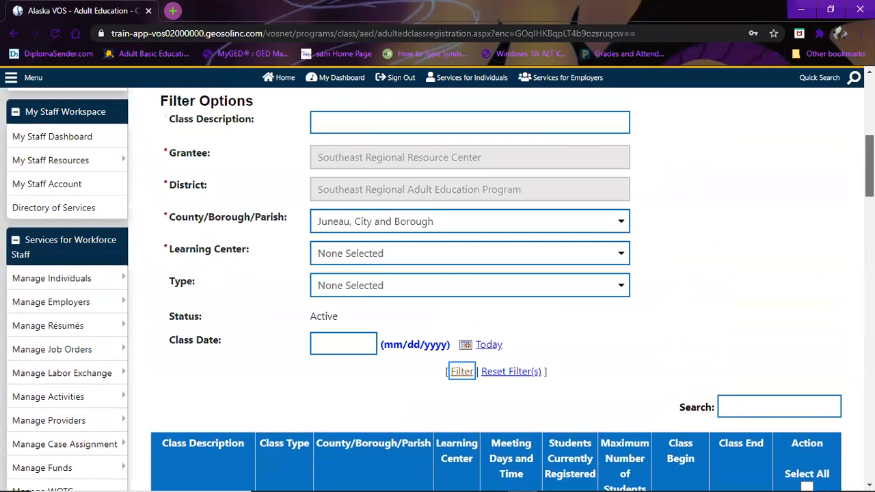
pyautogui.scroll(1, 506, 357)
pyautogui.click(491, 372)
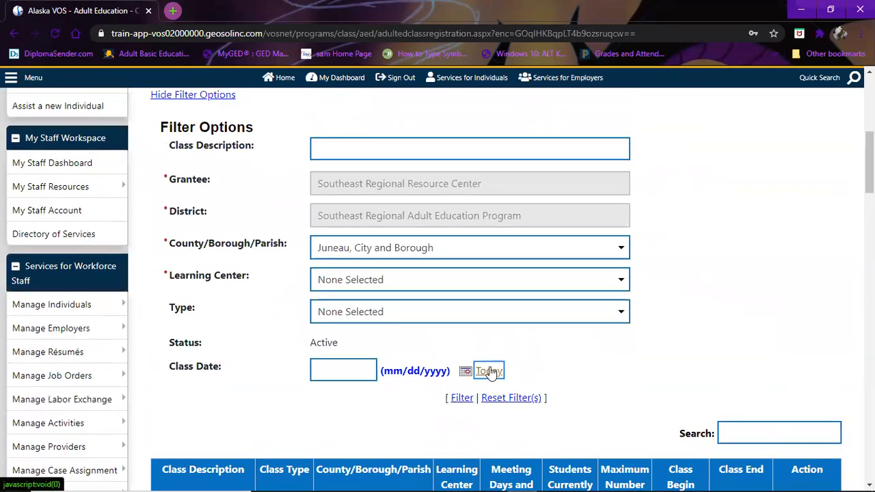
pyautogui.doubleClick(322, 369)
pyautogui.write('09/06/2020')
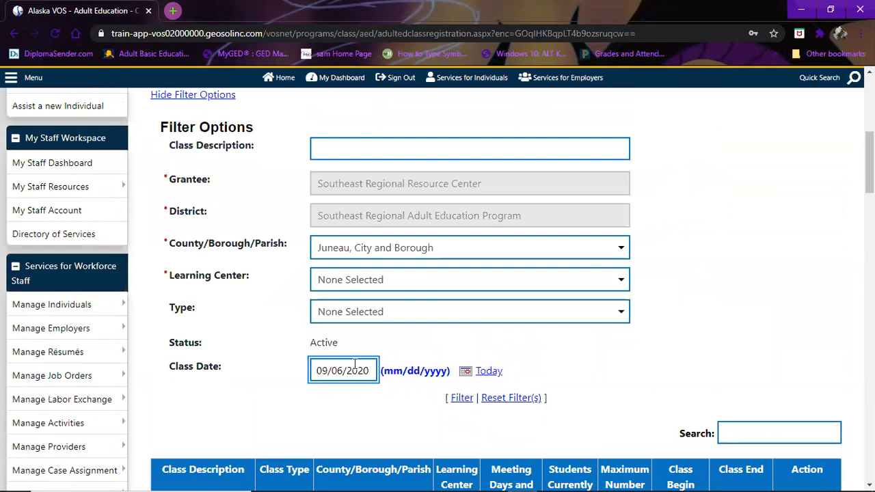
pyautogui.click(463, 400)
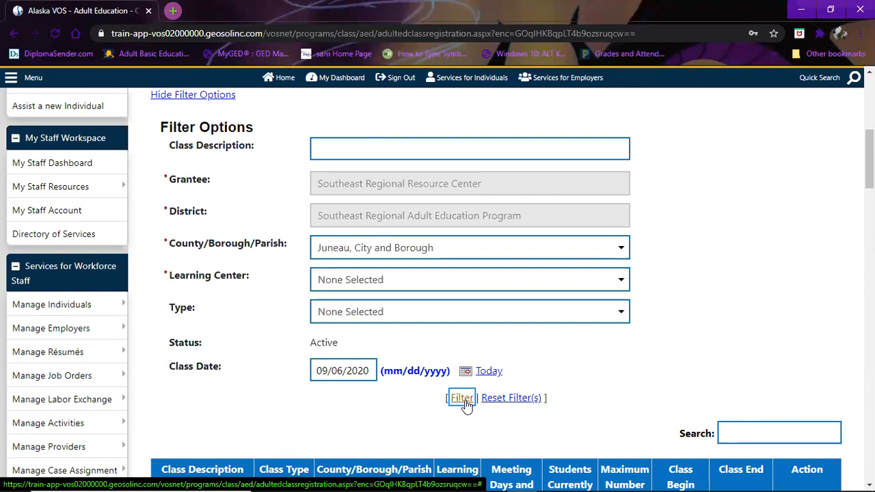
# View the class types available for filtering without choosing one.
pyautogui.click(612, 316)
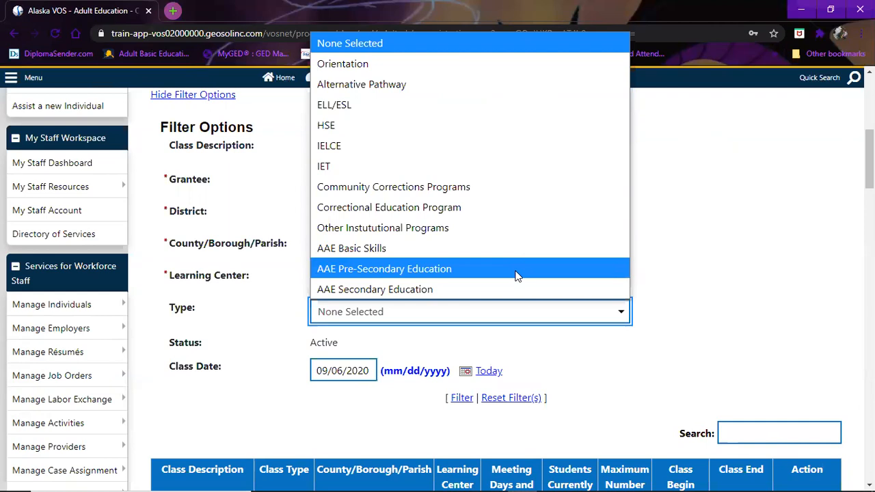
pyautogui.click(711, 317)
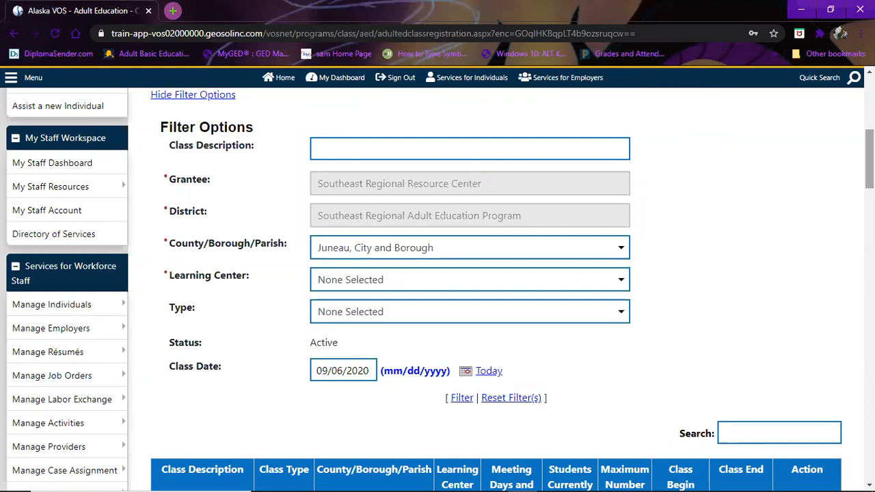
# Select the class 92 - Space Walking for Beginners in the filtered Juneau class list.
pyautogui.moveTo(870, 164); pyautogui.dragTo(870, 165)
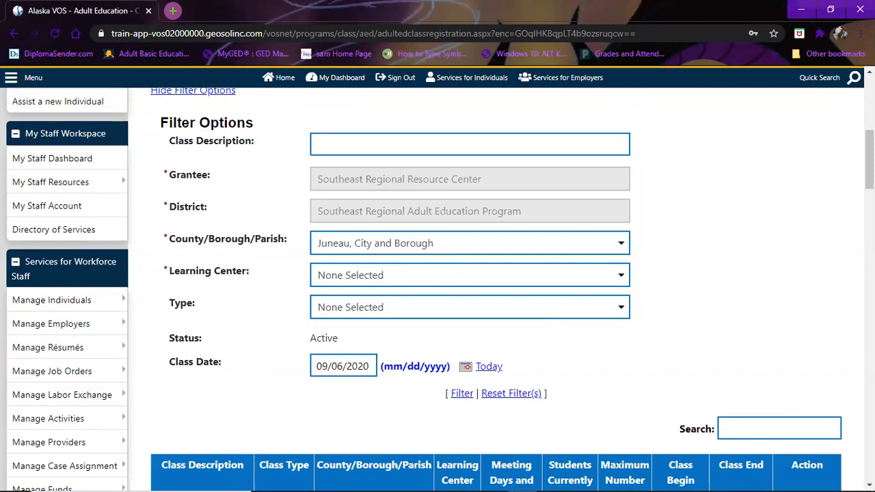
pyautogui.scroll(-4, 870, 192)
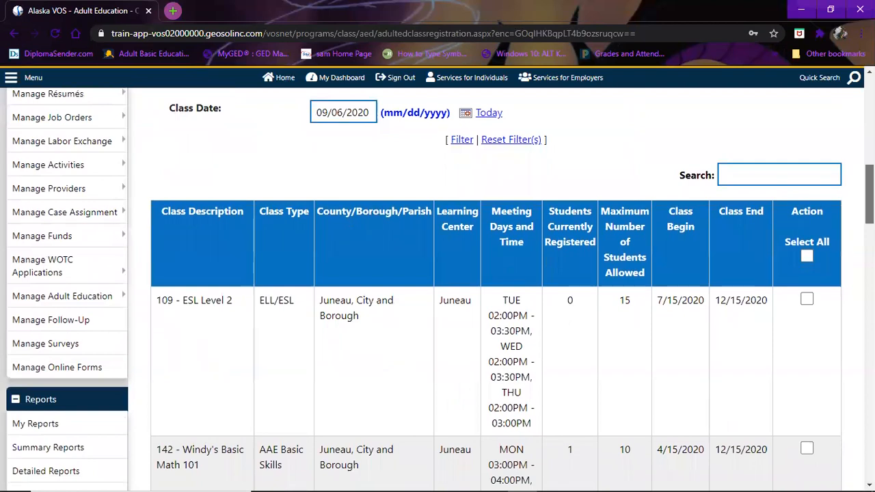
pyautogui.scroll(-1, 689, 243)
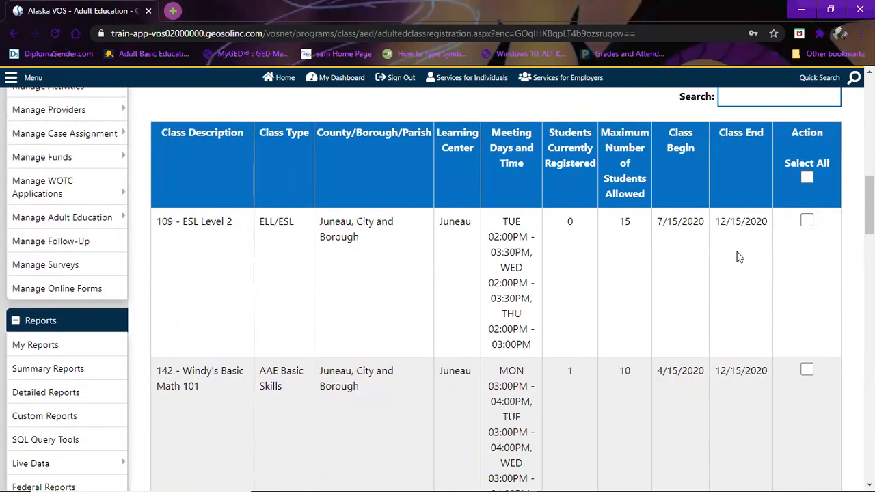
pyautogui.moveTo(870, 205); pyautogui.dragTo(869, 214)
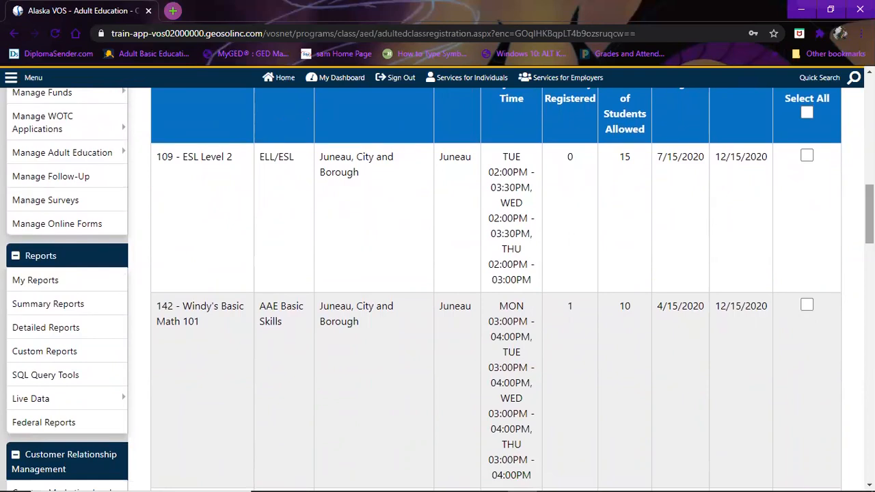
pyautogui.moveTo(869, 214); pyautogui.dragTo(870, 240)
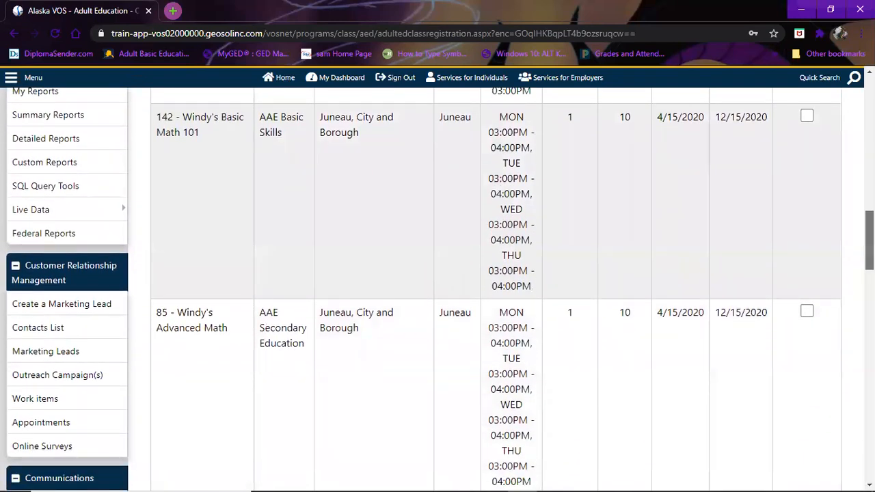
pyautogui.moveTo(869, 240); pyautogui.dragTo(869, 250)
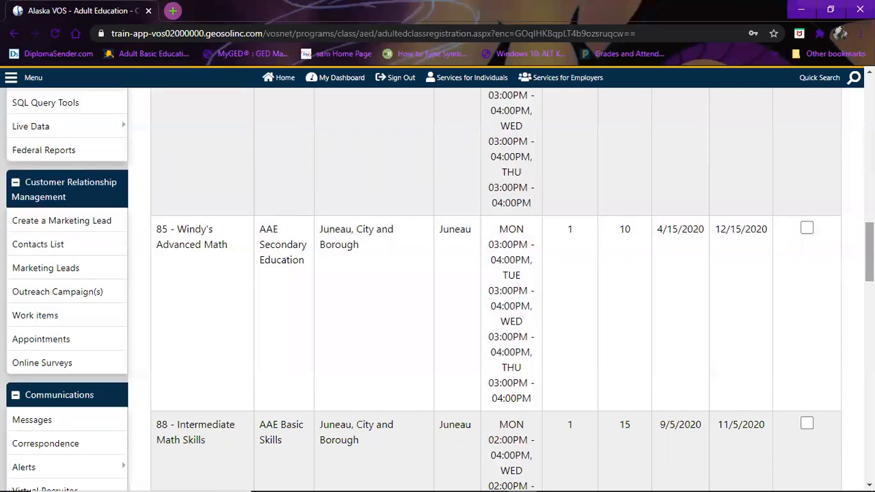
pyautogui.moveTo(869, 251); pyautogui.dragTo(870, 271)
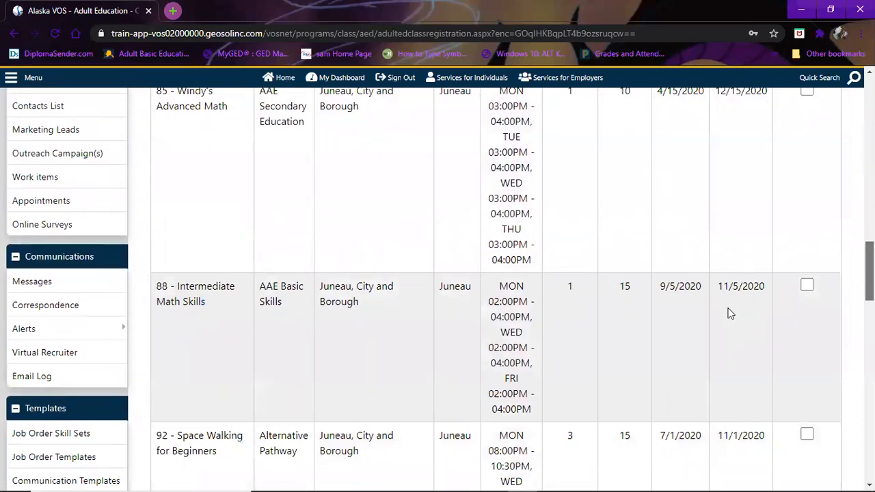
pyautogui.scroll(-1, 731, 313)
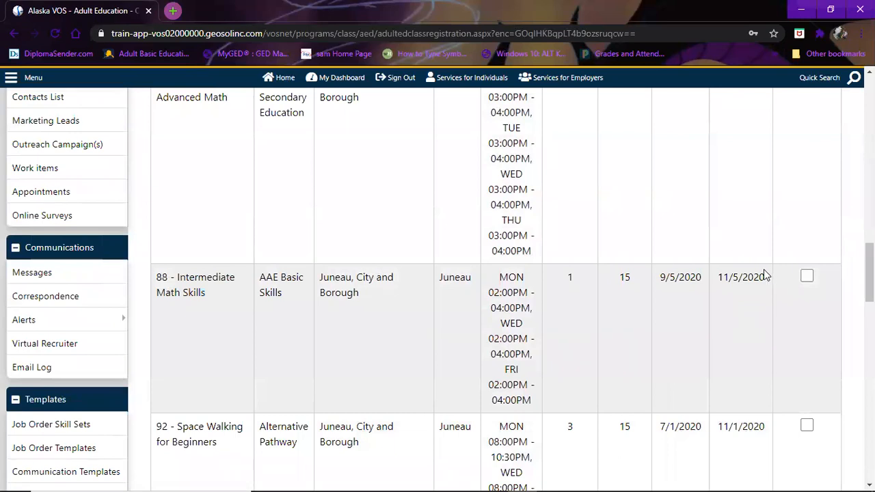
pyautogui.click(808, 279)
pyautogui.click(808, 277)
pyautogui.click(807, 425)
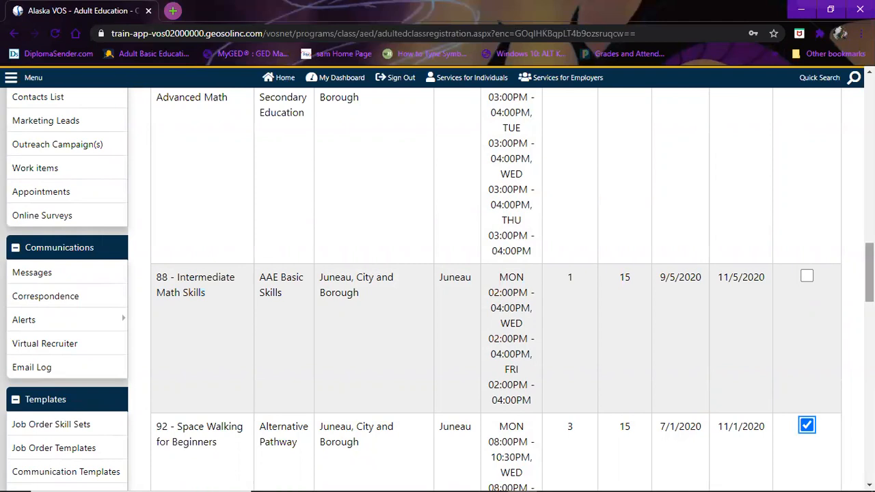
# Add the class 85 - Windy's Advanced Math to the classes selected for registration.
pyautogui.scroll(-2, 438, 290)
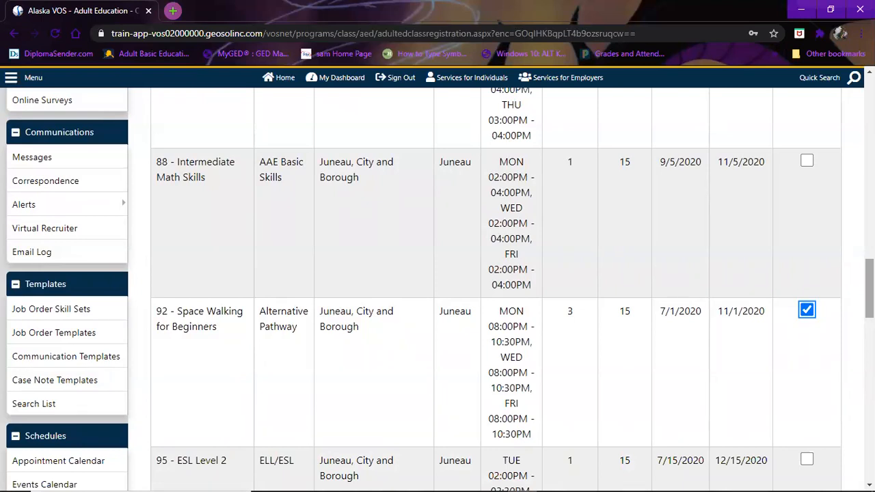
pyautogui.scroll(5, 438, 290)
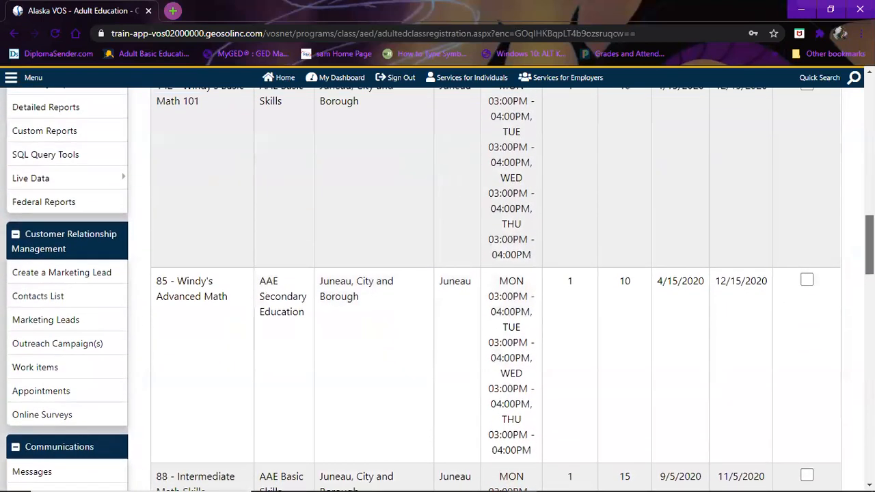
pyautogui.scroll(1, 782, 371)
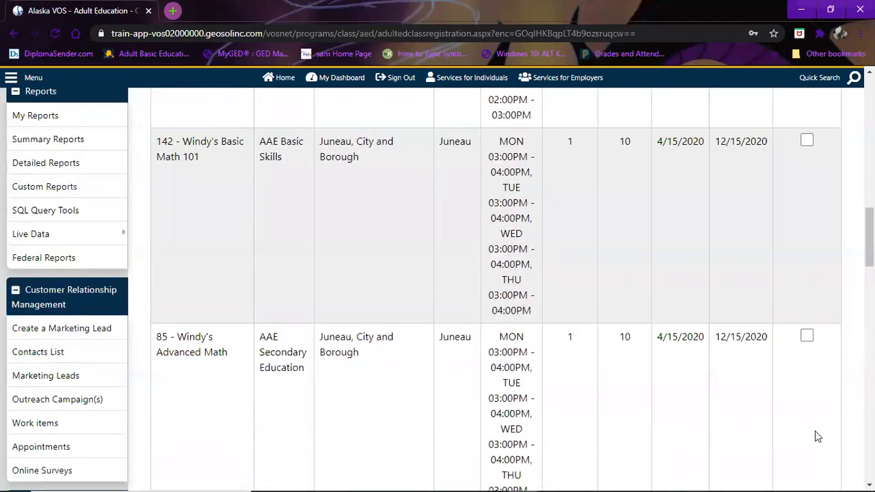
pyautogui.click(807, 336)
# Also select the classes 45 - Cooking for Dolphins and 96 - SM Pre-GED Reading for registration.
pyautogui.scroll(-8, 807, 336)
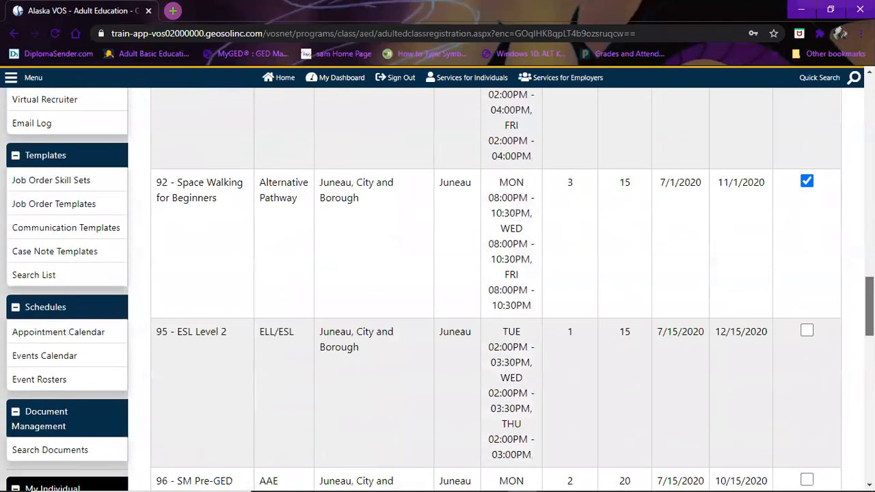
pyautogui.scroll(-3, 802, 293)
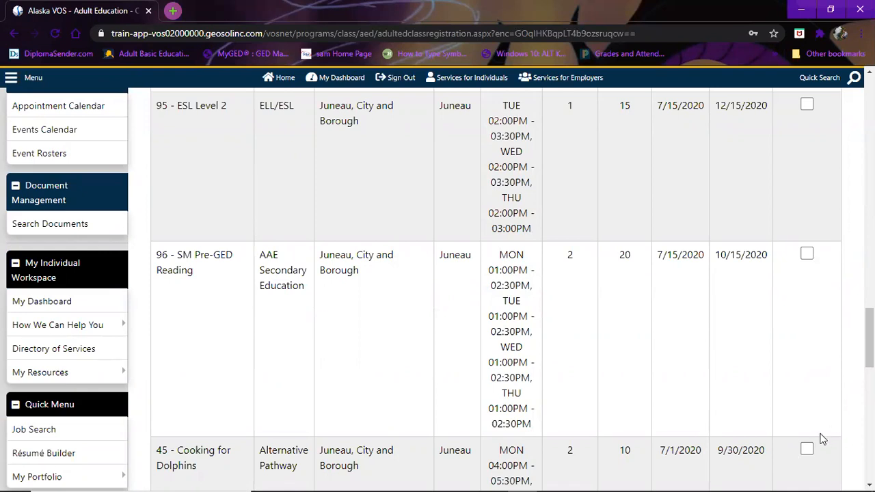
pyautogui.click(806, 449)
pyautogui.click(809, 254)
# Register the student for all of the selected classes.
pyautogui.scroll(-6, 495, 290)
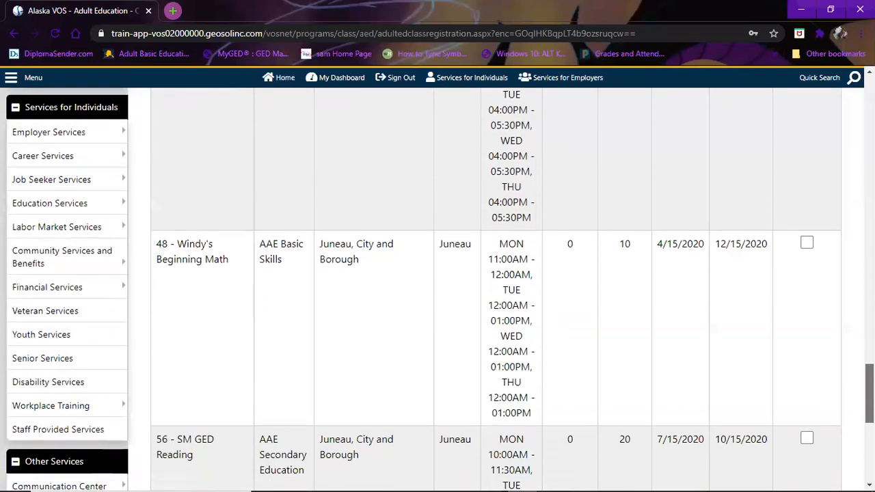
pyautogui.scroll(-6, 511, 276)
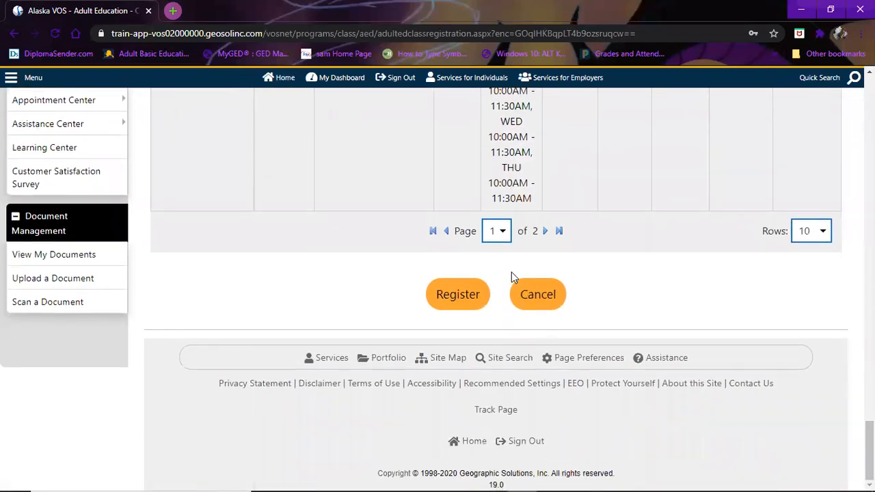
pyautogui.click(470, 299)
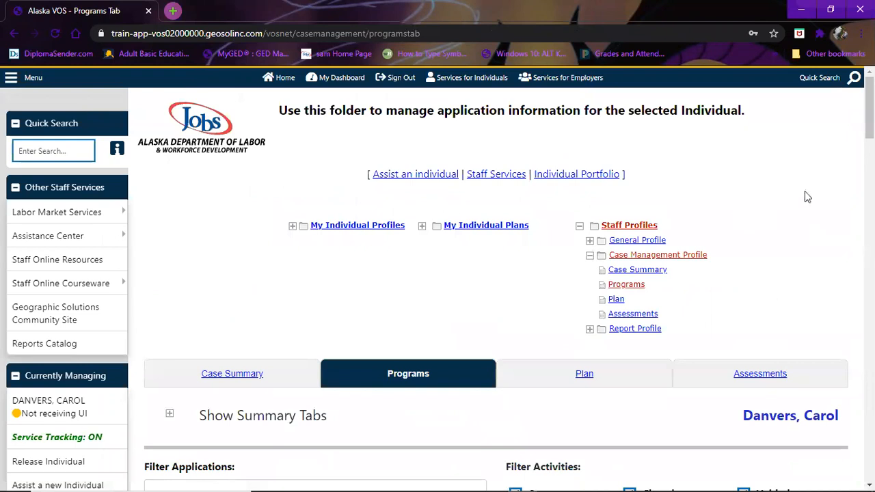
# Review the student's class registrations in the AED application and open the class schedule.
pyautogui.moveTo(870, 110); pyautogui.dragTo(870, 121)
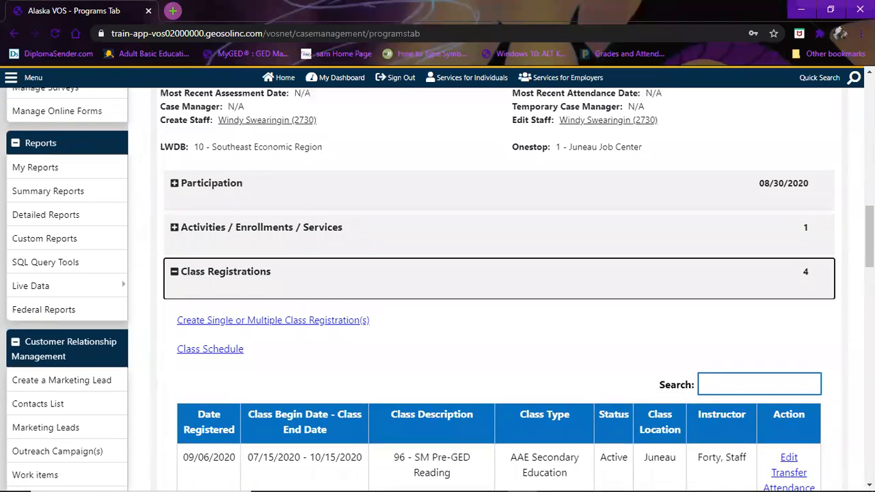
pyautogui.scroll(-2, 499, 307)
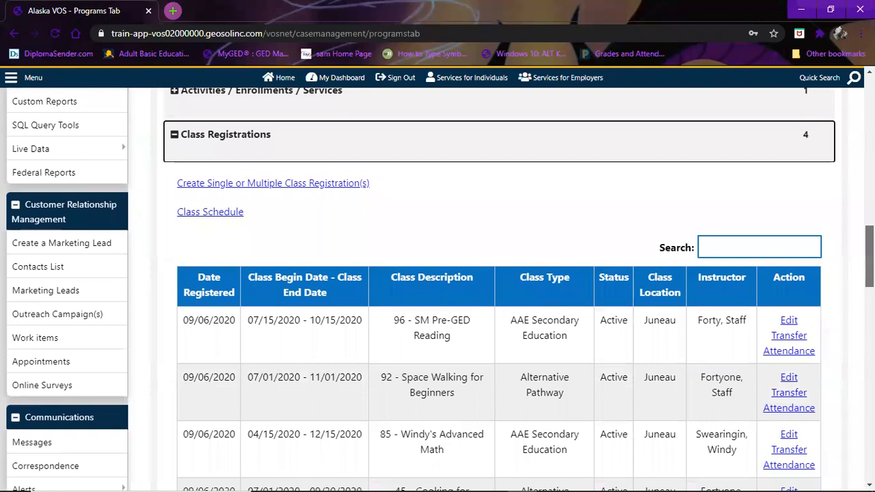
pyautogui.scroll(-2, 499, 308)
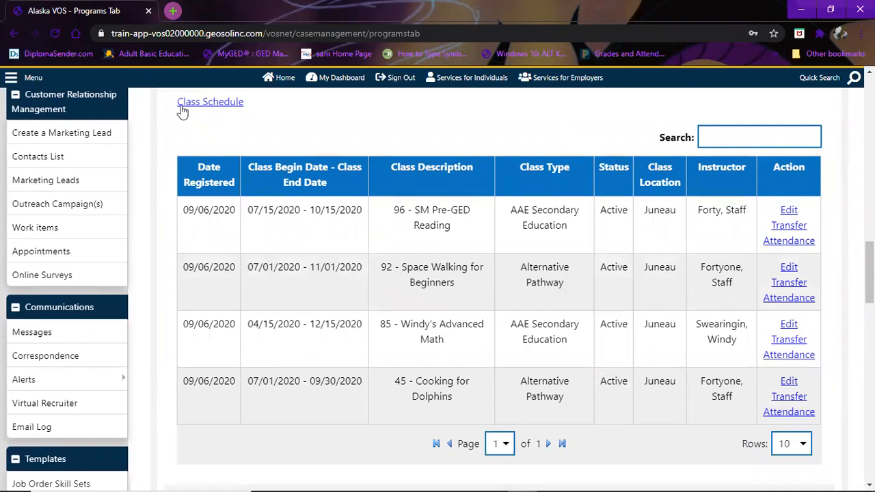
pyautogui.click(196, 104)
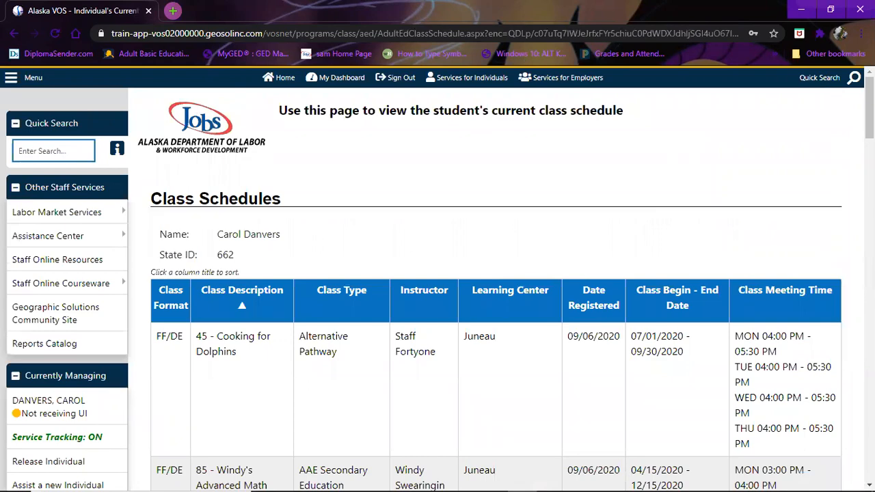
# Print the student's class schedule and return to the program applications.
pyautogui.scroll(-7, 438, 288)
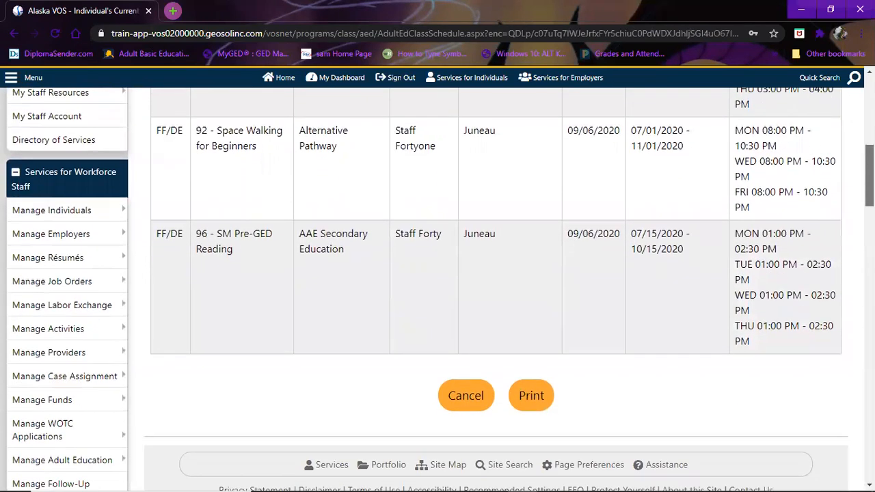
pyautogui.click(533, 399)
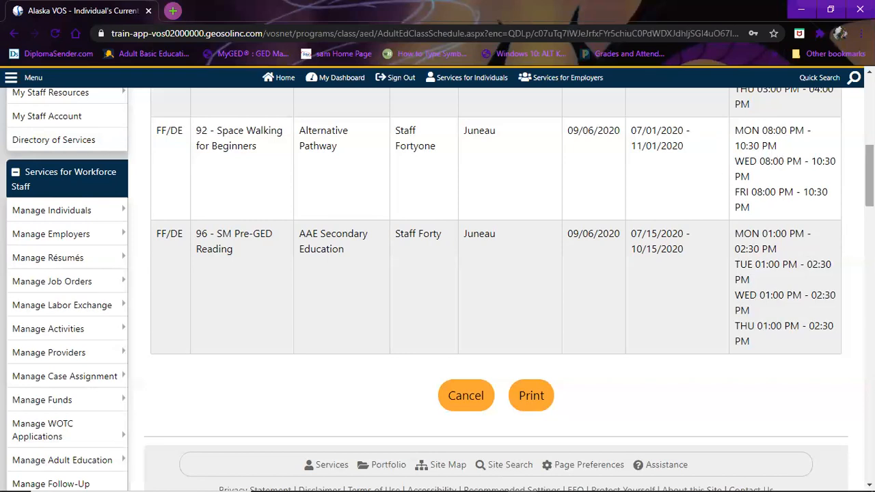
pyautogui.moveTo(869, 176); pyautogui.dragTo(869, 212)
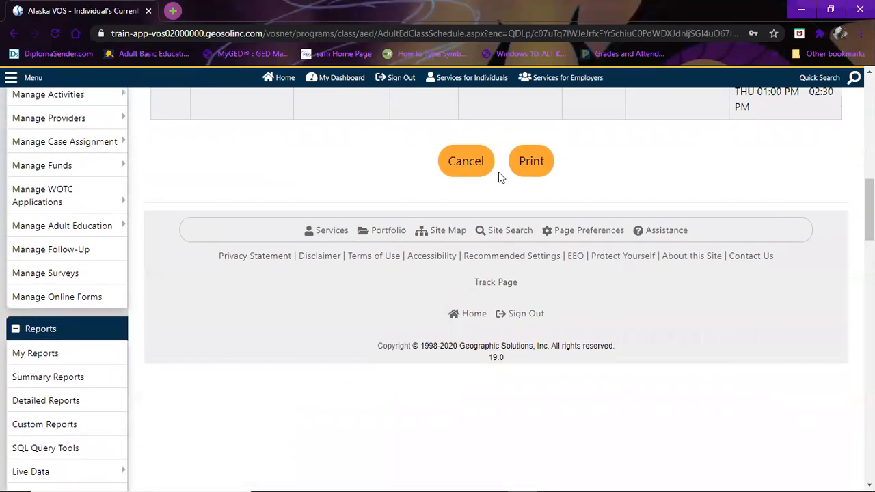
pyautogui.click(478, 164)
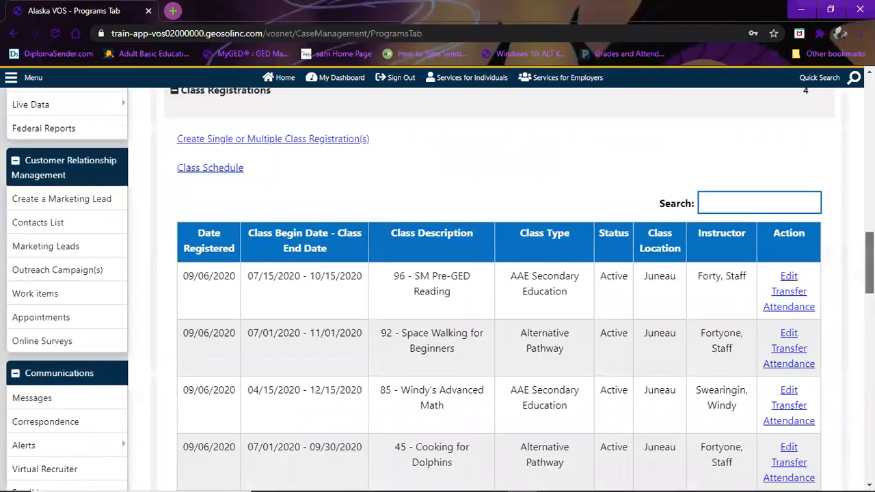
# Open the attendance for the registered class 85 - Windy's Advanced Math and go to its weekly hours table.
pyautogui.scroll(-10, 437, 287)
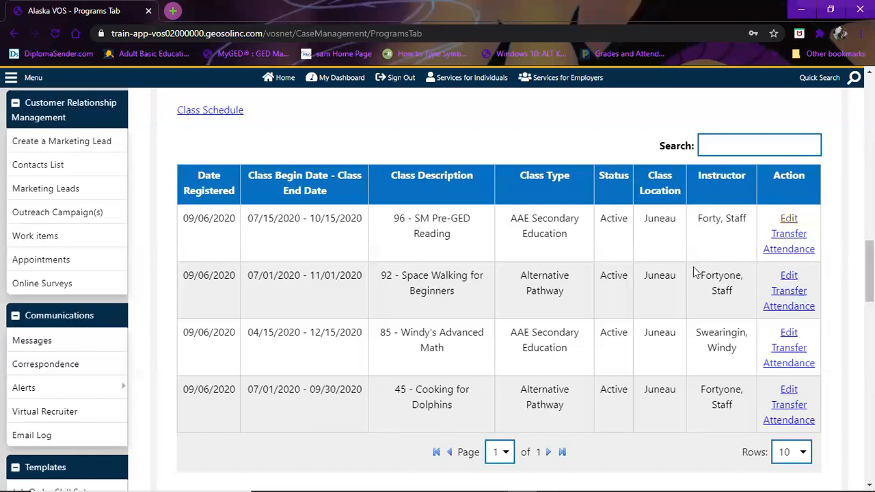
pyautogui.click(779, 363)
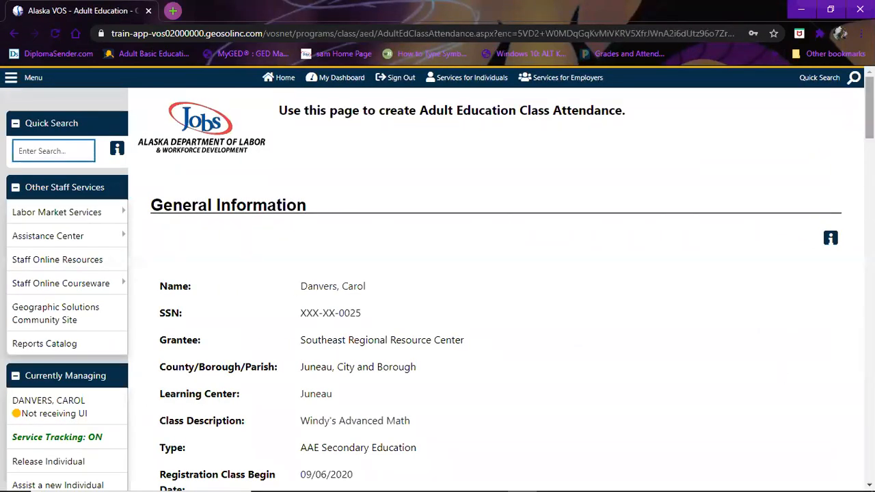
pyautogui.scroll(-3, 437, 285)
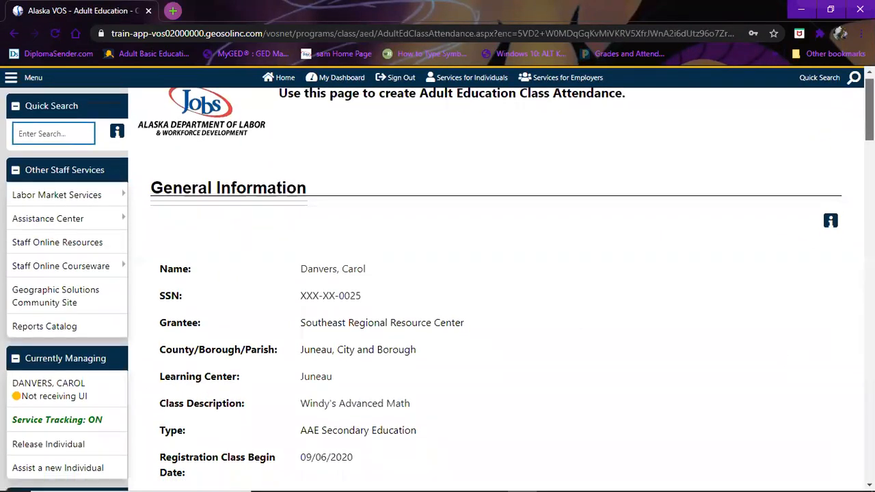
pyautogui.scroll(-4, 437, 284)
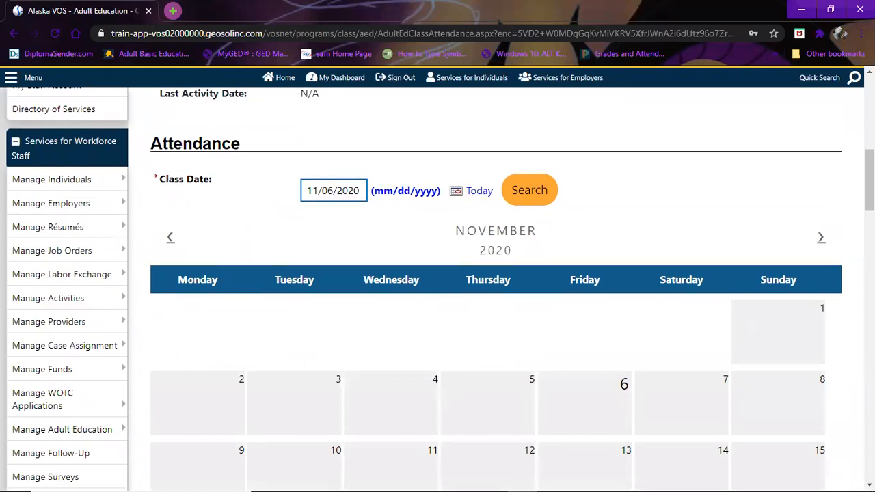
pyautogui.scroll(-2, 649, 260)
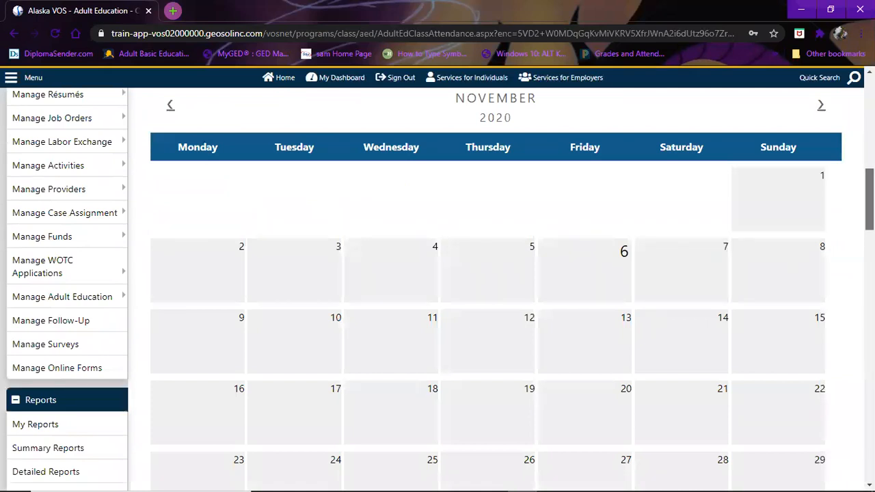
pyautogui.scroll(-6, 495, 287)
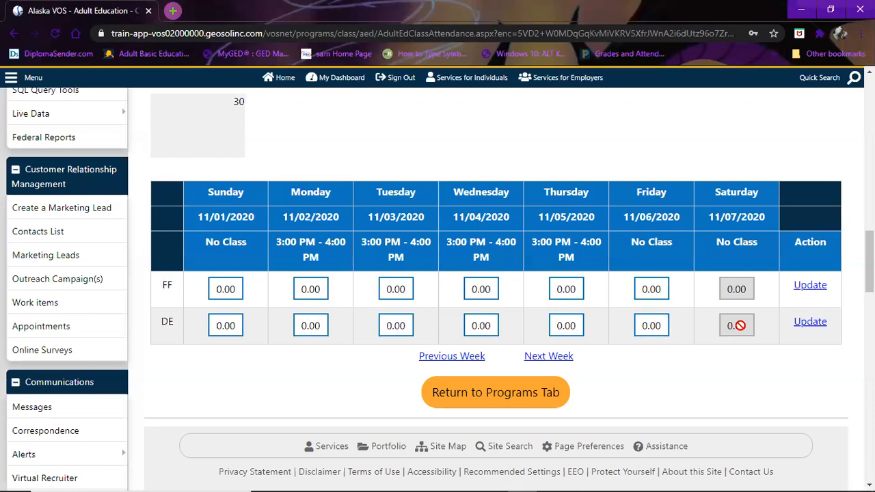
# Enter 2 DE attendance hours for Friday 11/06/2020.
pyautogui.doubleClick(661, 327)
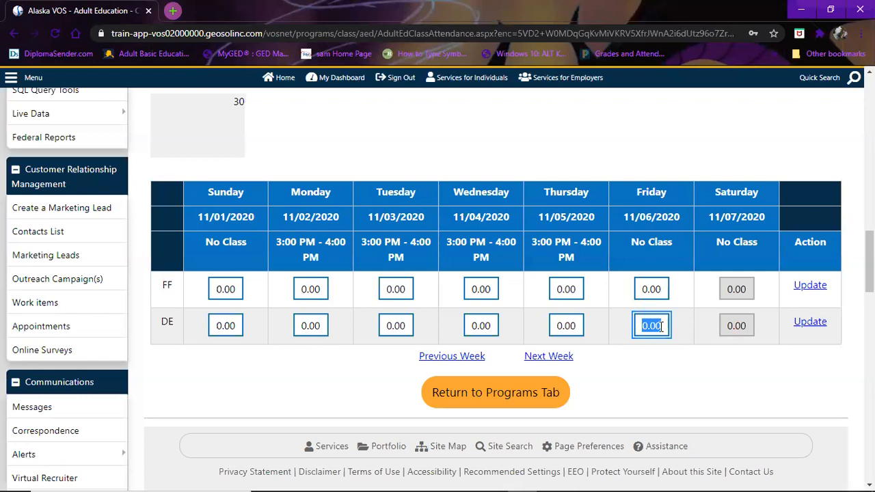
pyautogui.write('2')
pyautogui.doubleClick(661, 289)
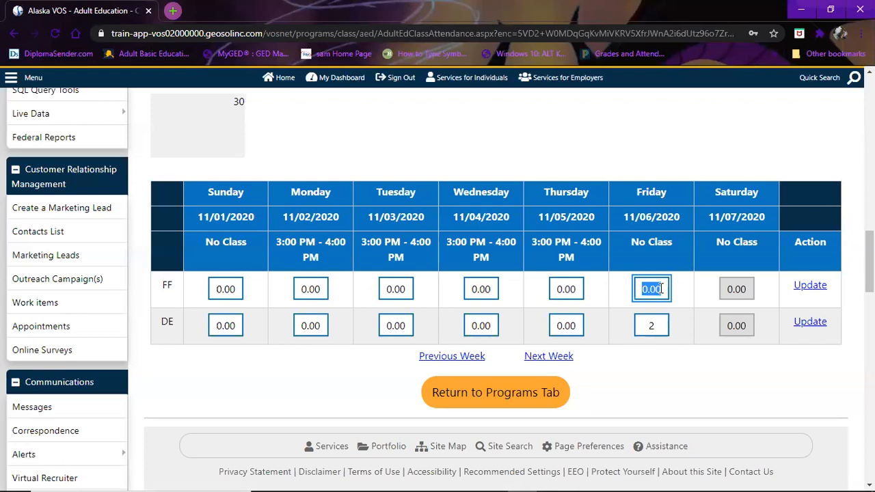
# Enter FF attendance of 2 hours for Tuesday 11/03/2020 and 1 hour for Thursday 11/05/2020.
pyautogui.click(401, 288)
pyautogui.doubleClick(402, 288)
pyautogui.write('2')
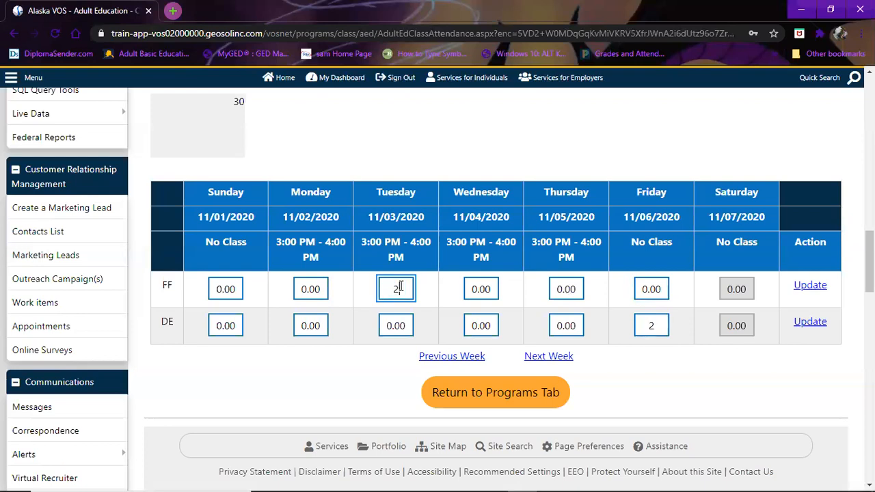
pyautogui.click(569, 288)
pyautogui.doubleClick(569, 288)
pyautogui.write('1')
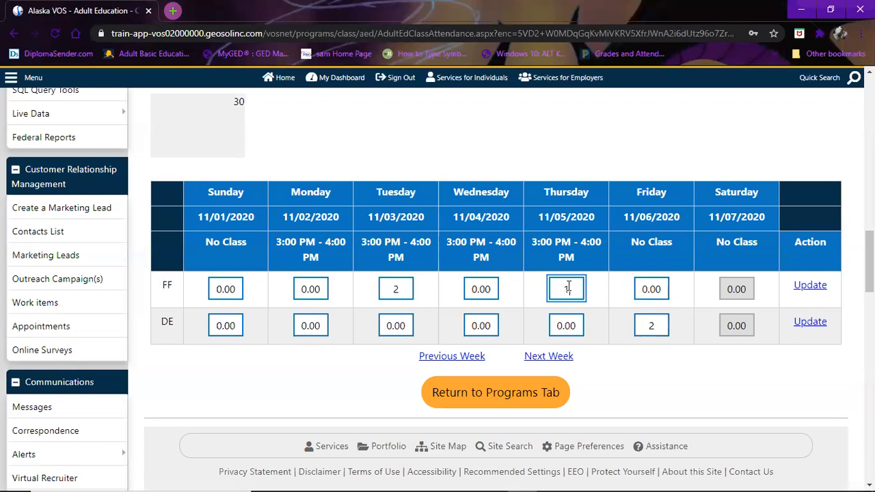
# Set the FF attendance for Tuesday 11/03/2020 to 1 hour and save the week's FF hours.
pyautogui.click(402, 292)
pyautogui.doubleClick(399, 290)
pyautogui.write('1')
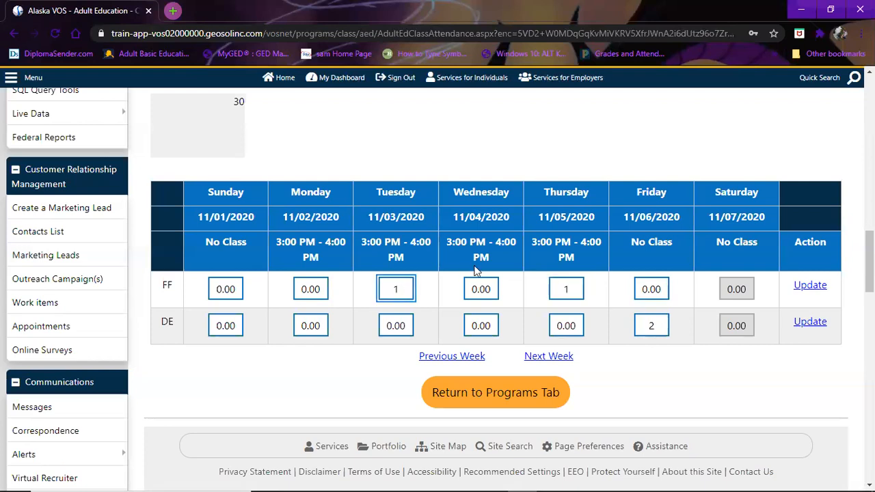
pyautogui.click(811, 288)
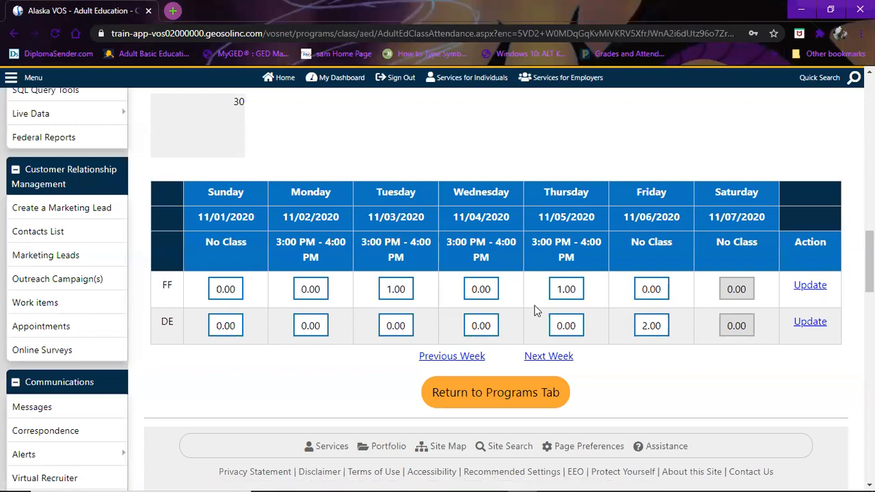
# Clear the FF hours for Tuesday 11/03/2020 and Thursday 11/05/2020, enter 2 FF hours for Friday 11/06/2020, and save the row.
pyautogui.click(396, 289)
pyautogui.doubleClick(396, 289)
pyautogui.press('BackSpace')
pyautogui.click(559, 287)
pyautogui.doubleClick(559, 287)
pyautogui.press('BackSpace')
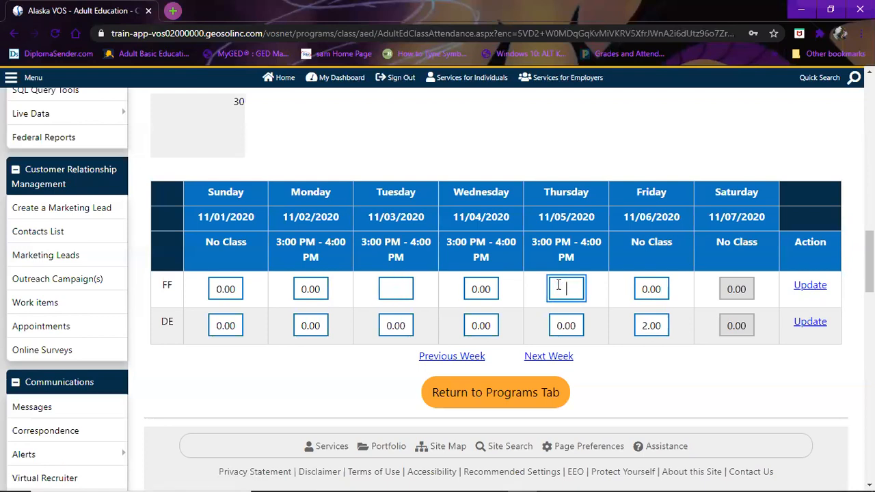
pyautogui.doubleClick(660, 287)
pyautogui.write('2')
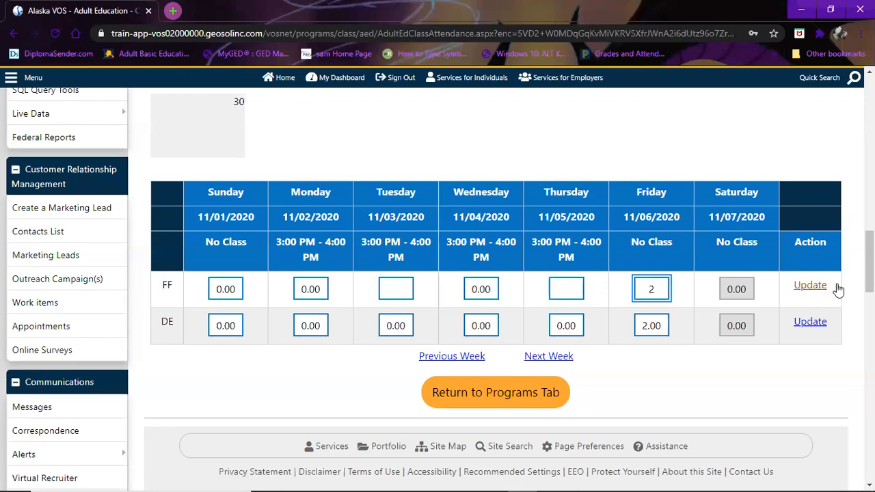
pyautogui.click(823, 288)
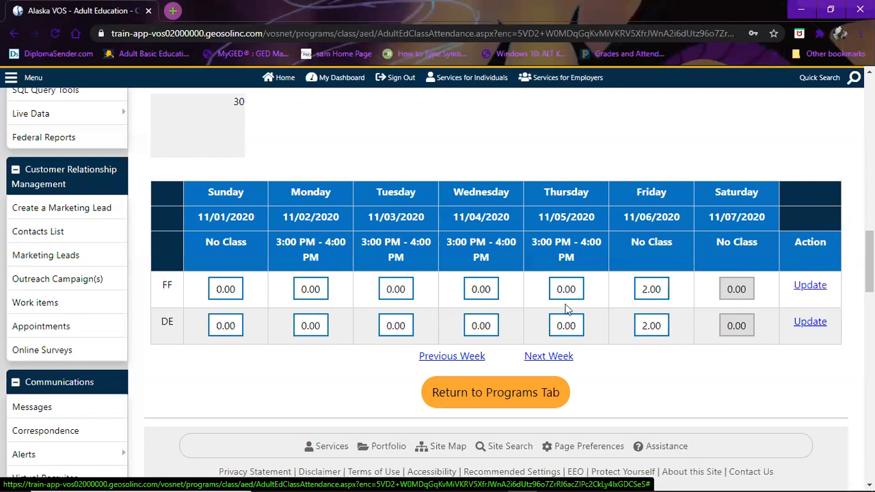
# Go back to September 2020 in the attendance calendar and open the weekly hours table containing 09/30/2020.
pyautogui.click(456, 355)
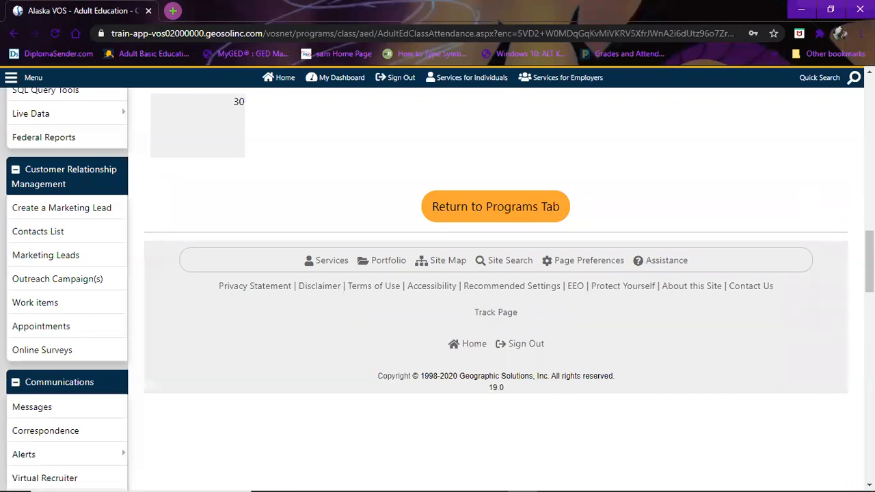
pyautogui.scroll(6, 869, 260)
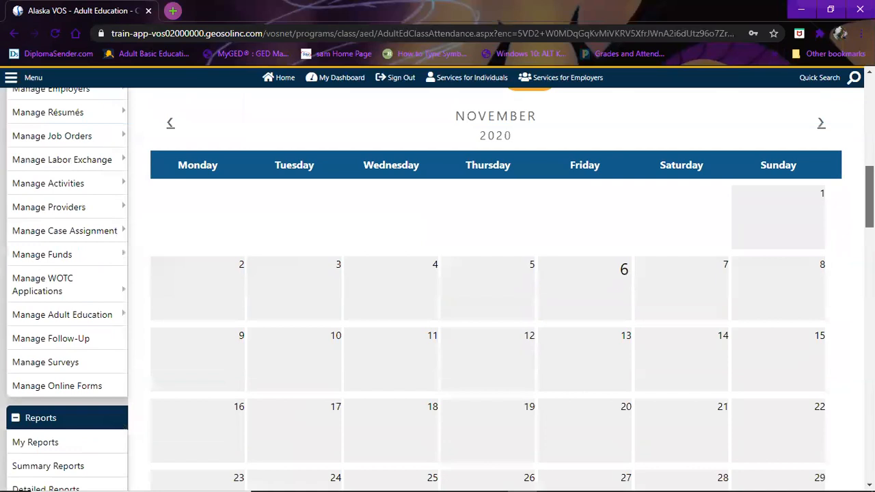
pyautogui.scroll(-1, 870, 260)
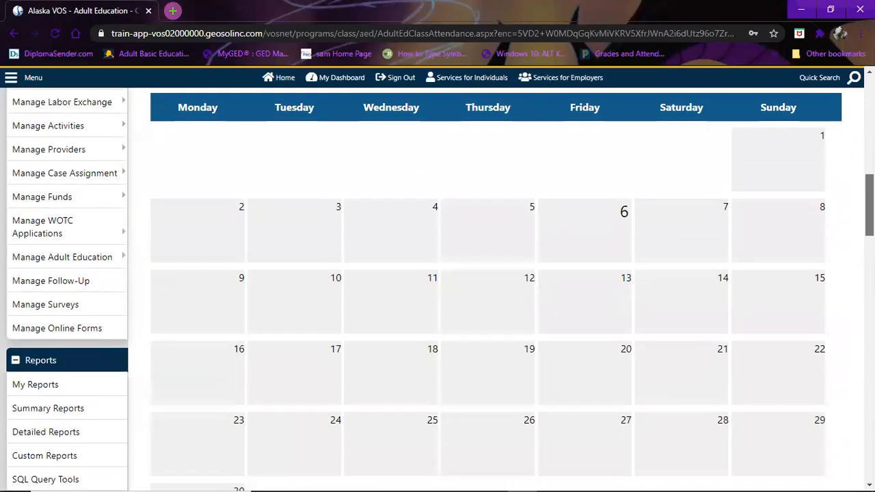
pyautogui.scroll(1, 496, 287)
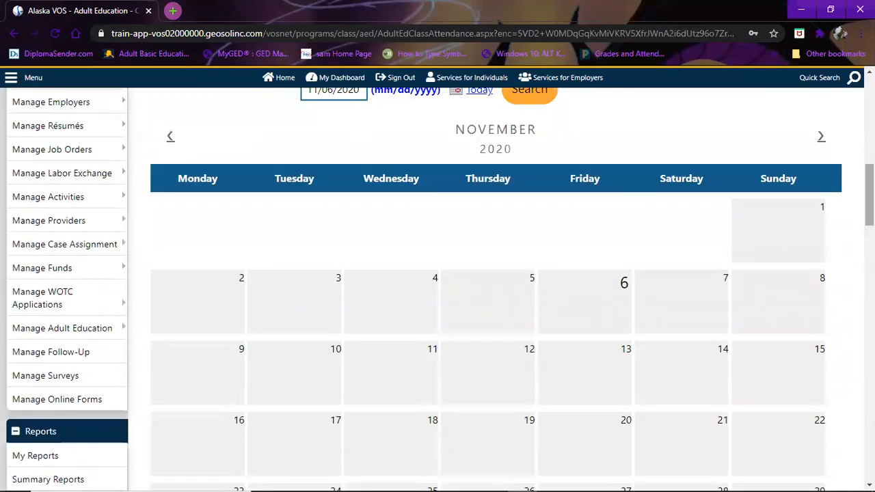
pyautogui.scroll(1, 607, 209)
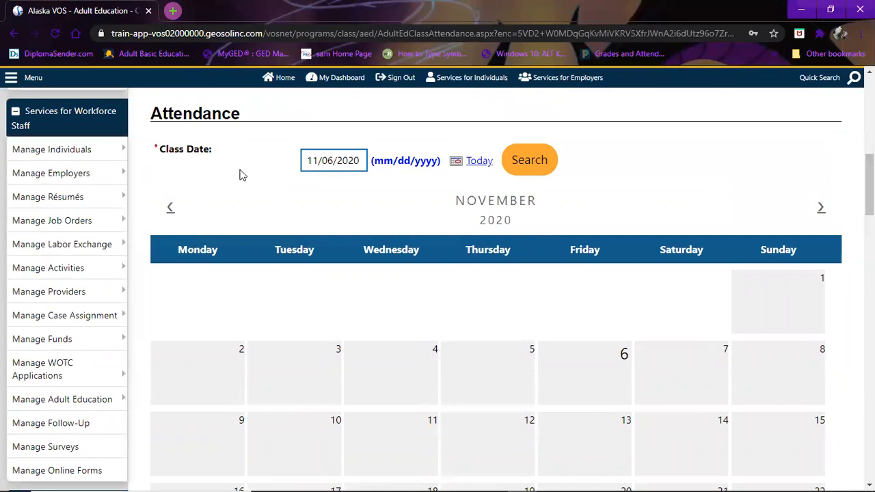
pyautogui.click(169, 208)
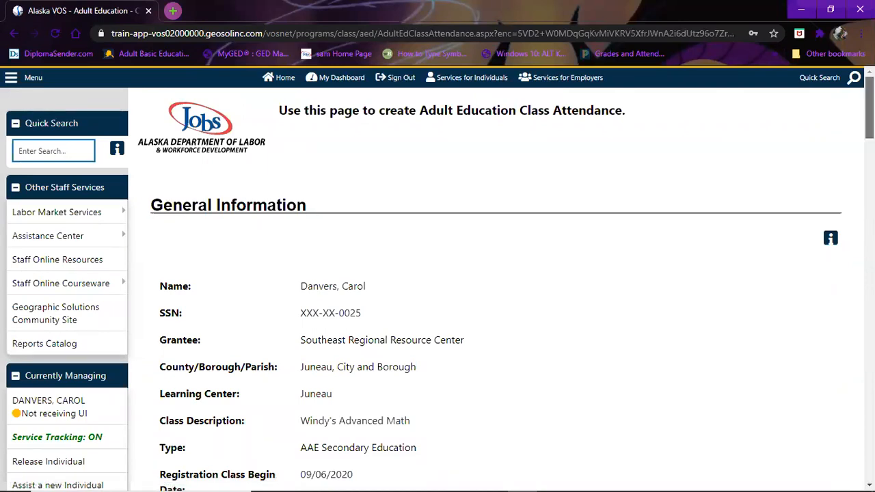
pyautogui.scroll(-5, 496, 287)
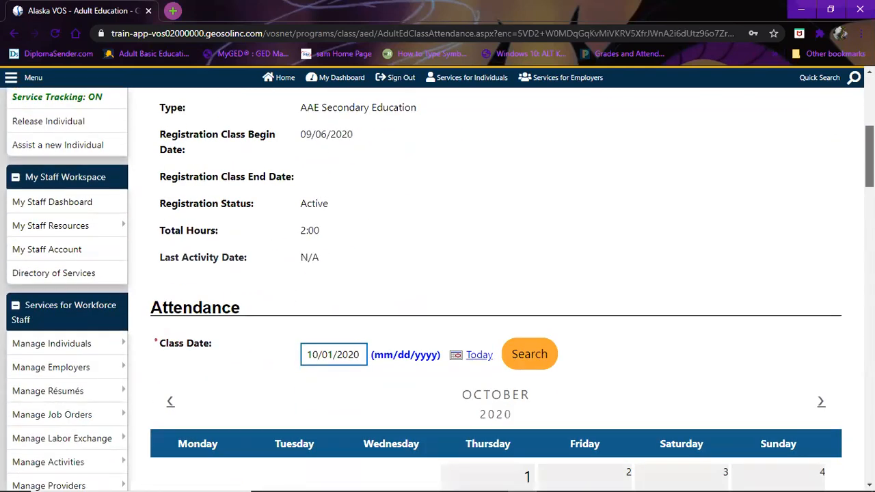
pyautogui.scroll(-3, 496, 287)
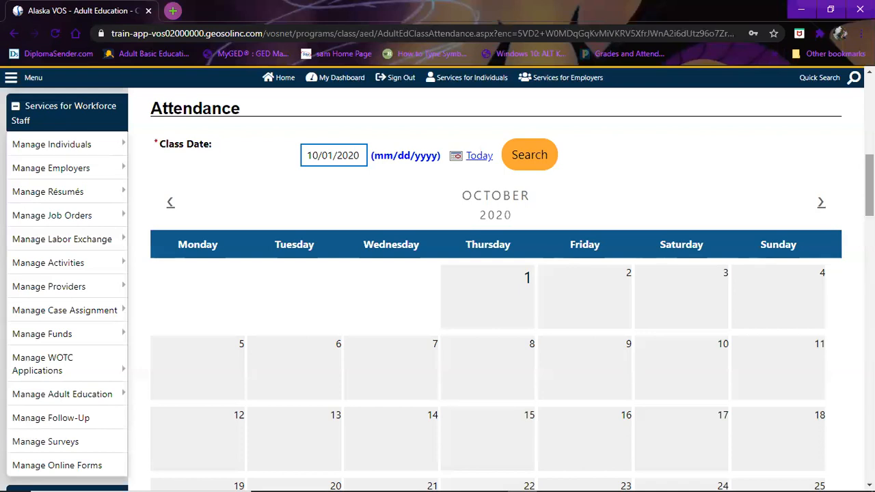
pyautogui.click(171, 204)
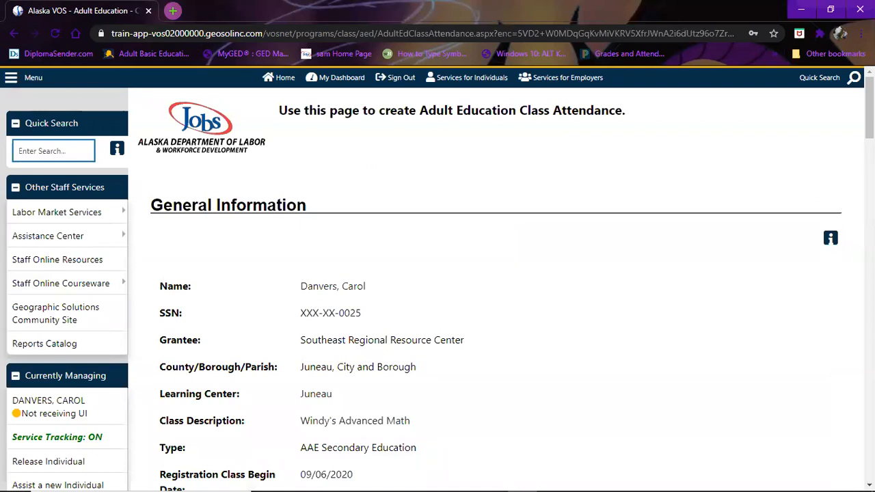
pyautogui.scroll(-10, 695, 322)
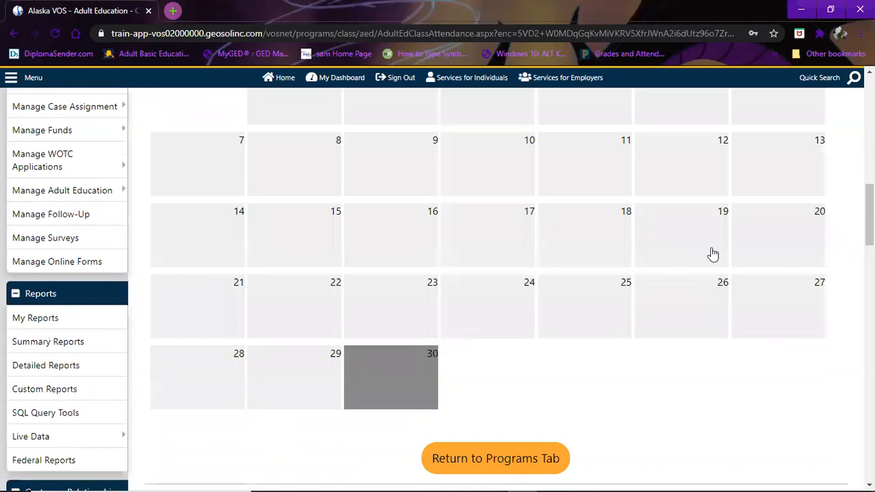
pyautogui.scroll(-4, 713, 254)
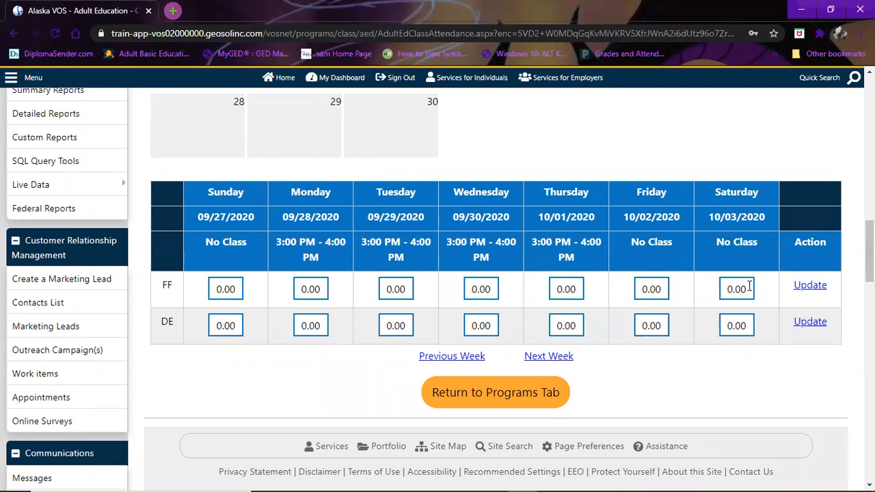
# Enter 4 FF hours and 2 DE hours for Wednesday 09/30/2020 and save the attendance.
pyautogui.click(749, 287)
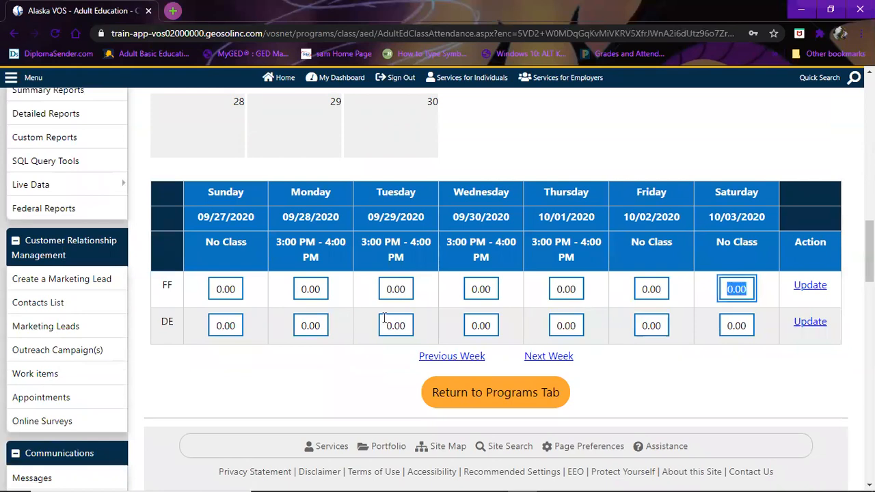
pyautogui.click(489, 290)
pyautogui.write('4')
pyautogui.click(489, 326)
pyautogui.write('2')
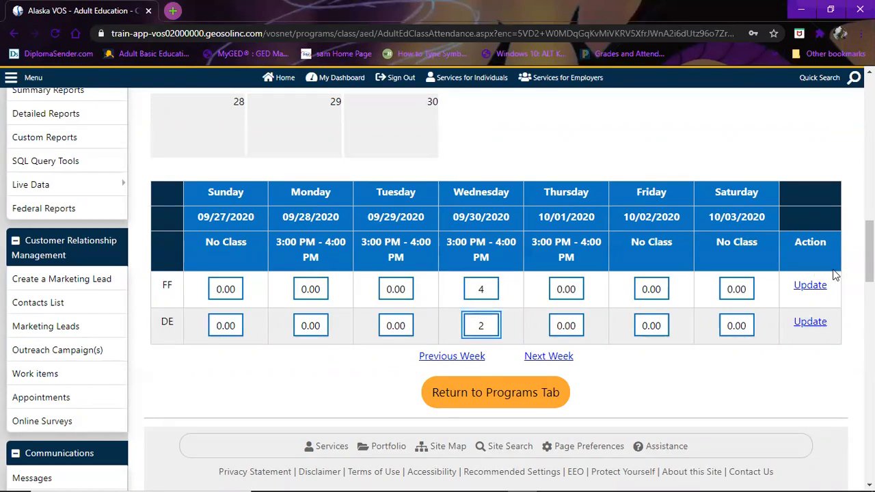
pyautogui.click(815, 287)
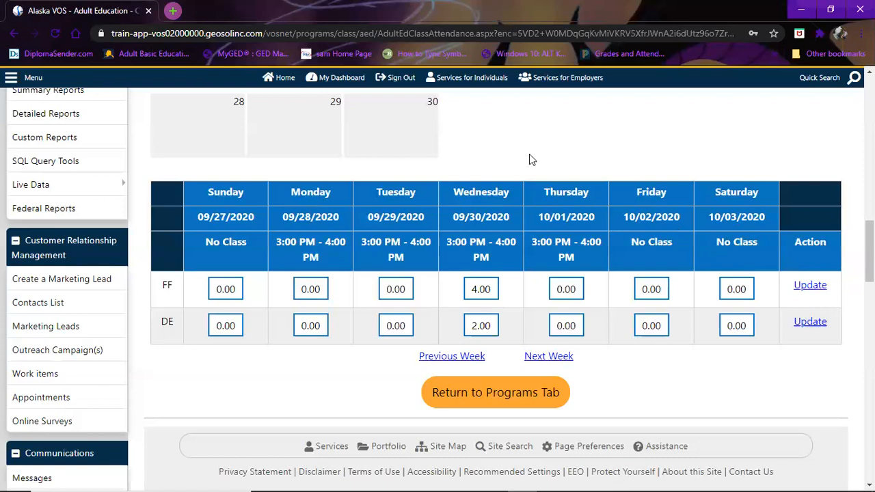
# Advance the attendance calendar to October 2020 and open the weekly hours table containing 10/31/2020.
pyautogui.scroll(3, 438, 279)
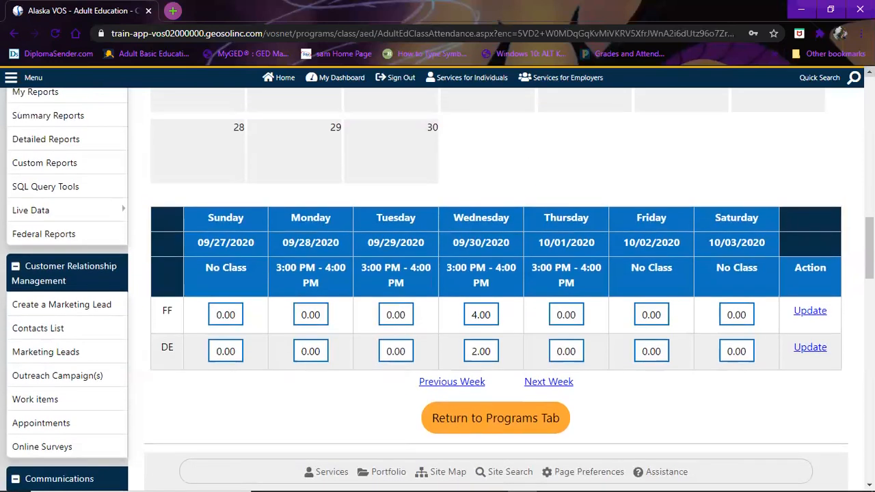
pyautogui.scroll(6, 437, 279)
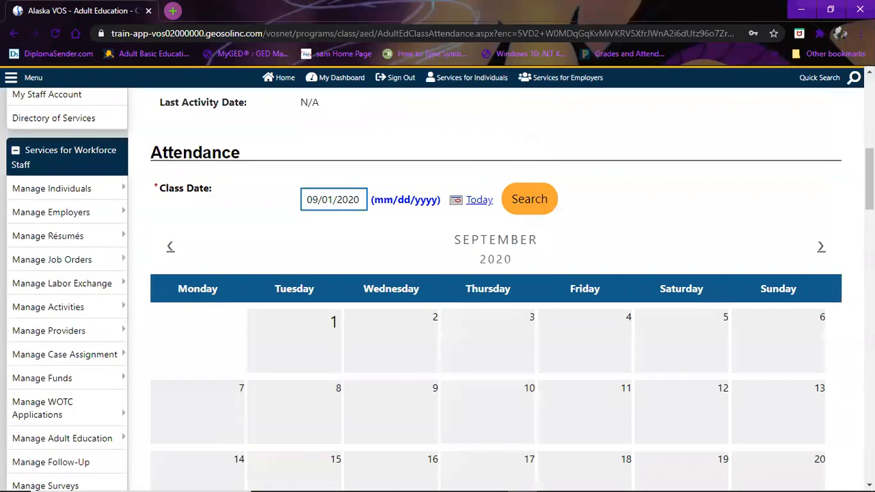
pyautogui.click(822, 248)
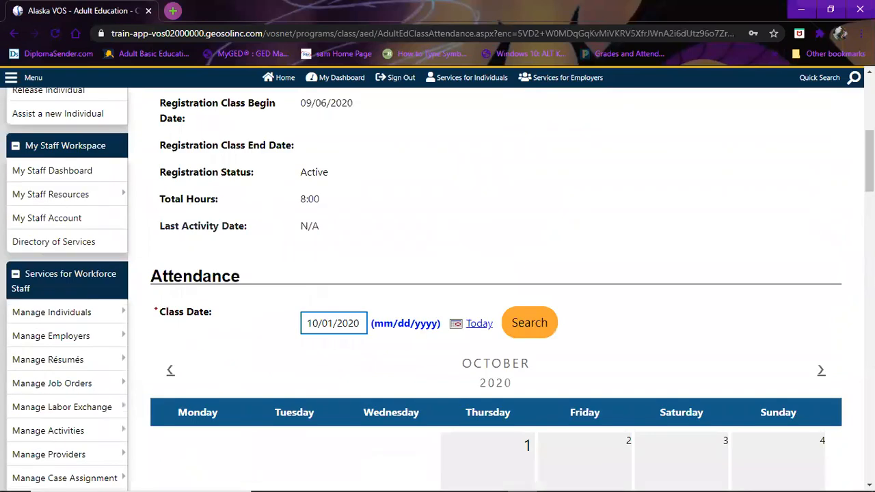
pyautogui.scroll(-5, 695, 391)
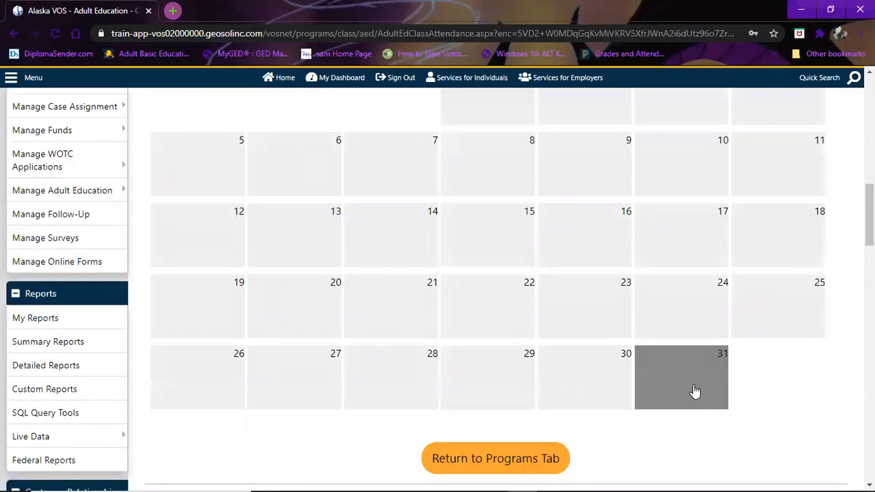
pyautogui.click(695, 391)
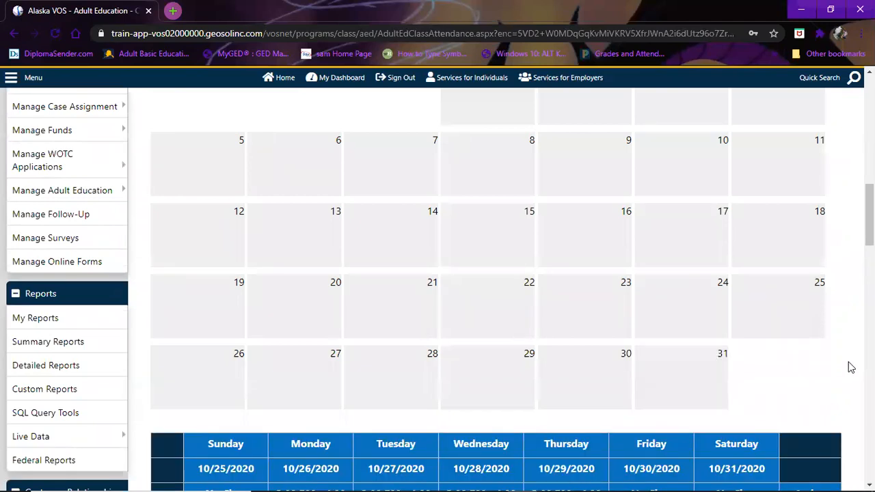
pyautogui.scroll(-3, 497, 293)
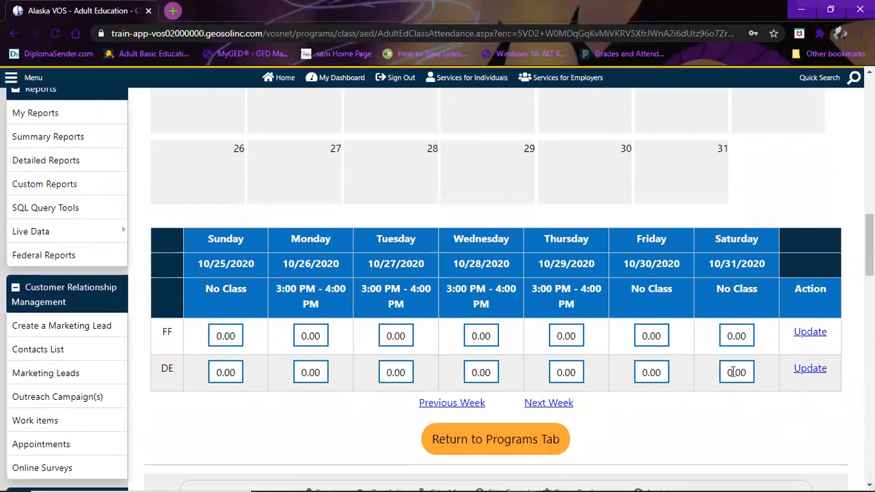
# Enter 2 DE hours and 2 FF hours for Saturday 10/31/2020 and save the attendance.
pyautogui.click(733, 369)
pyautogui.write('2')
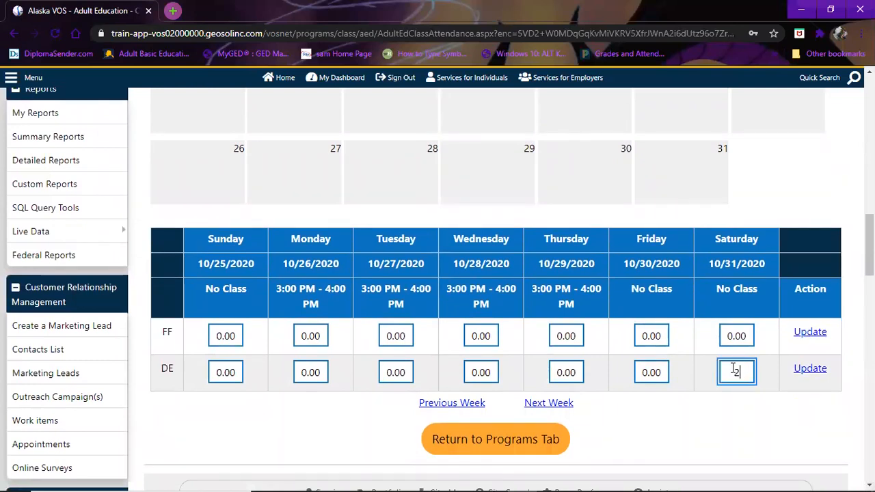
pyautogui.click(735, 334)
pyautogui.write('2')
pyautogui.click(810, 332)
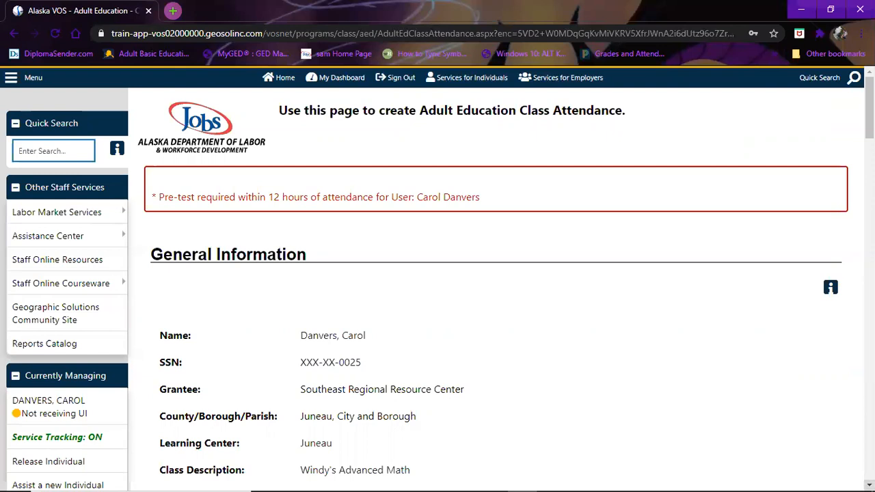
# Check the class registration's total hours and return to the student's program applications.
pyautogui.scroll(-3, 440, 284)
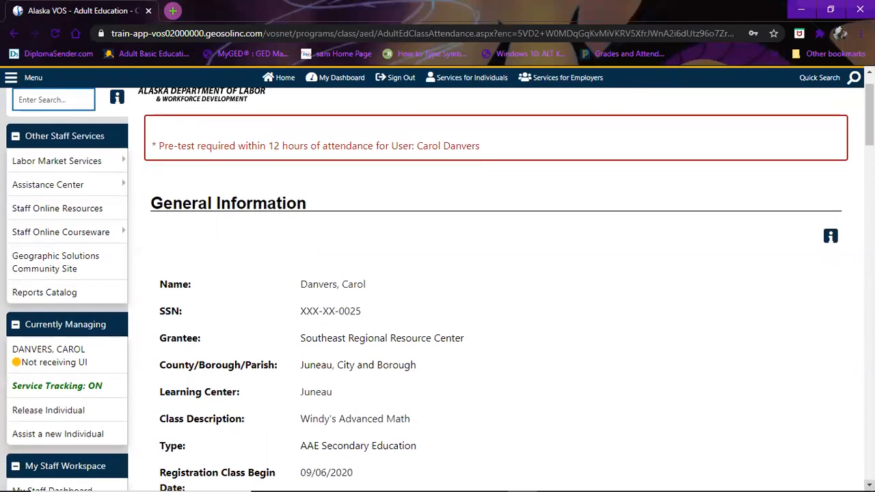
pyautogui.scroll(-2, 439, 284)
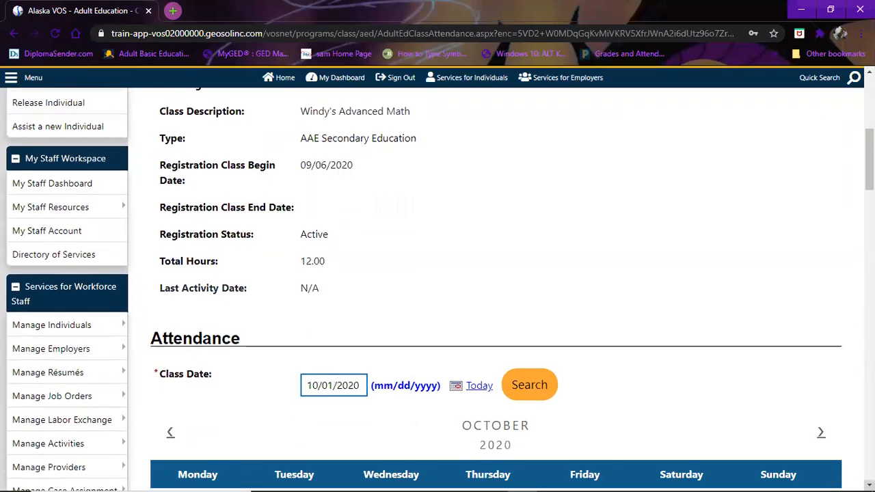
pyautogui.scroll(-5, 439, 285)
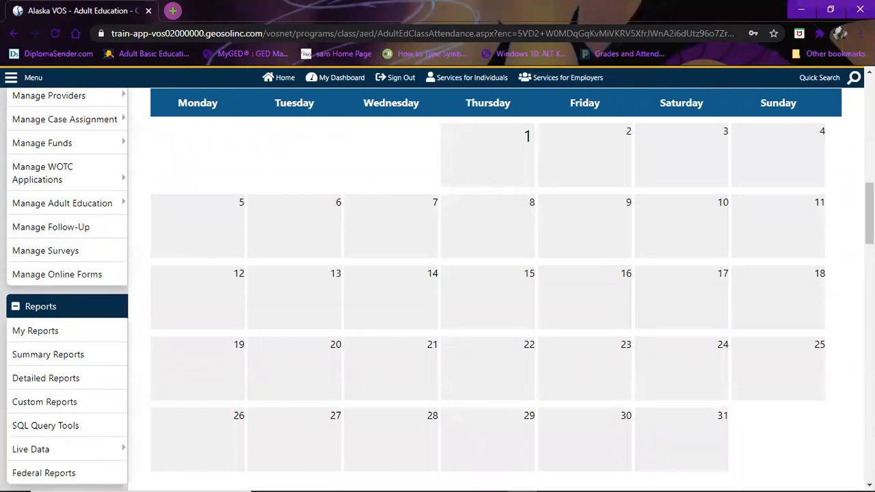
pyautogui.scroll(-5, 520, 146)
pyautogui.click(519, 149)
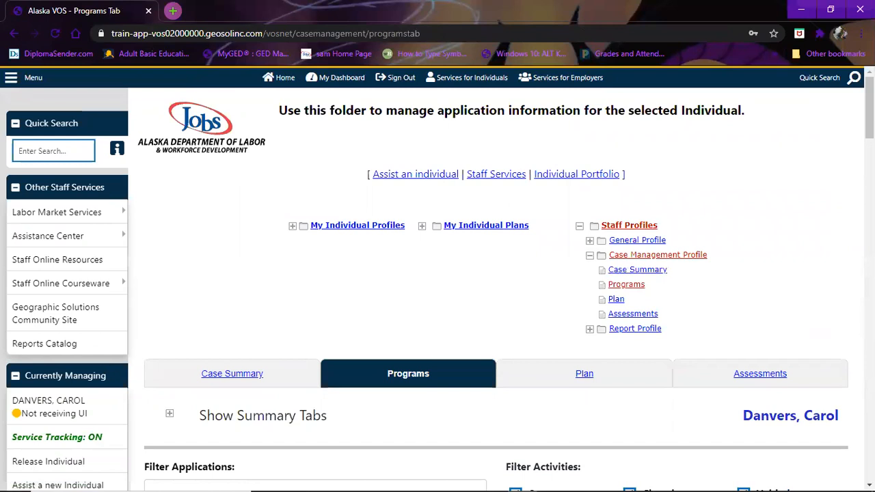
# Examine the class registrations, total attendance hours and most recent attendance date in the student's AED application.
pyautogui.scroll(-10, 613, 342)
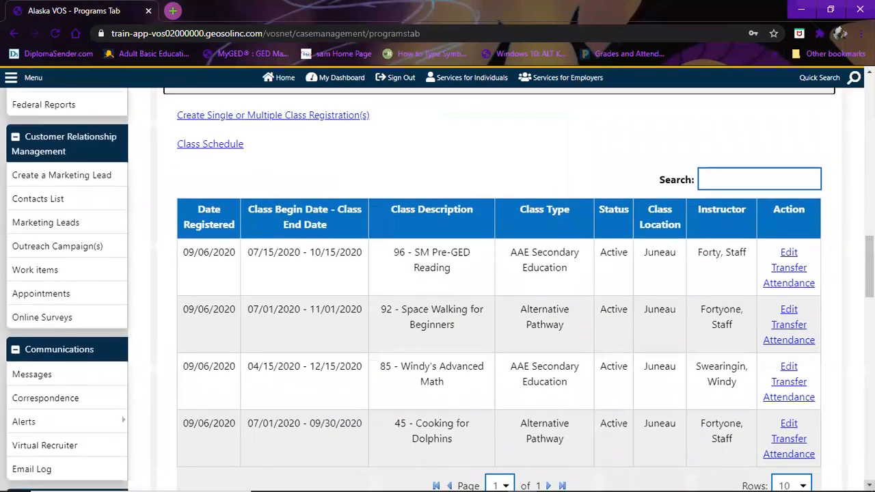
pyautogui.scroll(-1, 652, 357)
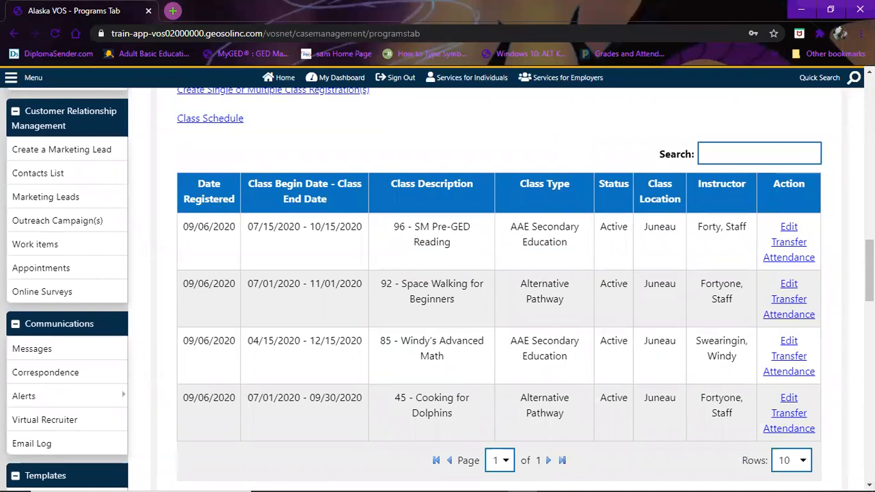
pyautogui.scroll(-3, 499, 287)
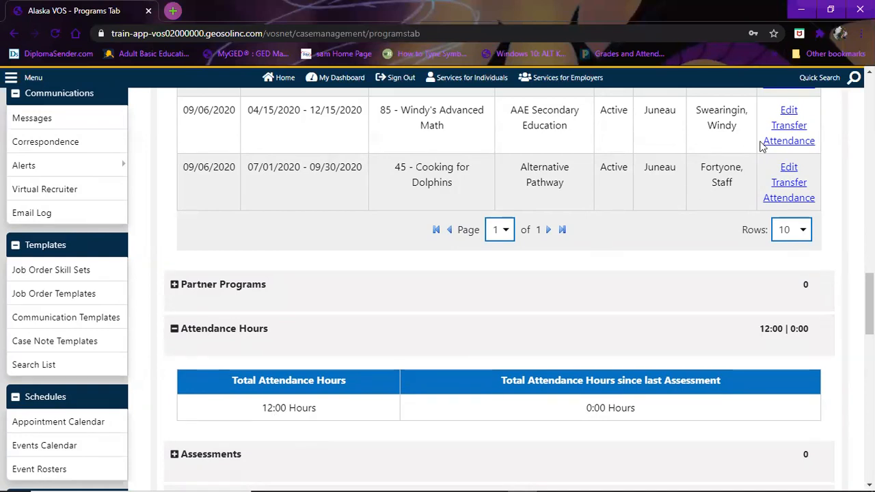
pyautogui.scroll(10, 846, 260)
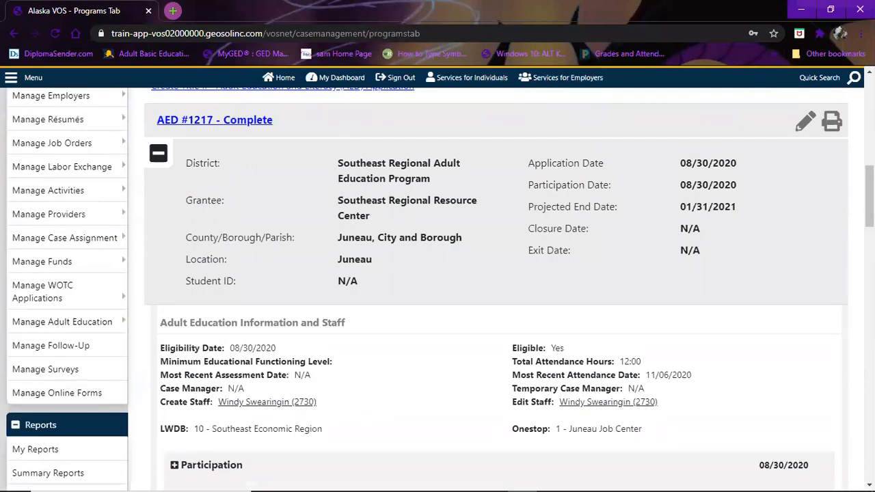
# Open the transfer form for the 45 - Cooking for Dolphins registration and set the transfer date to 11/06/2020.
pyautogui.scroll(-3, 438, 290)
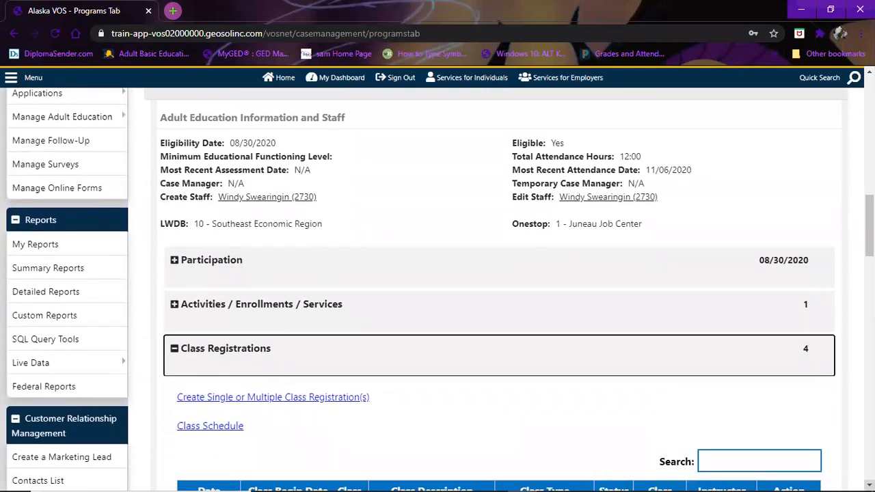
pyautogui.scroll(-3, 438, 290)
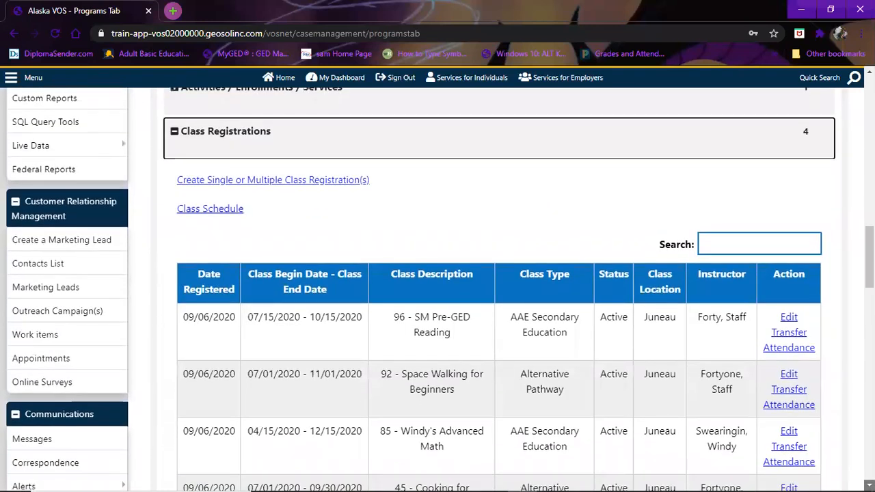
pyautogui.scroll(-1, 438, 290)
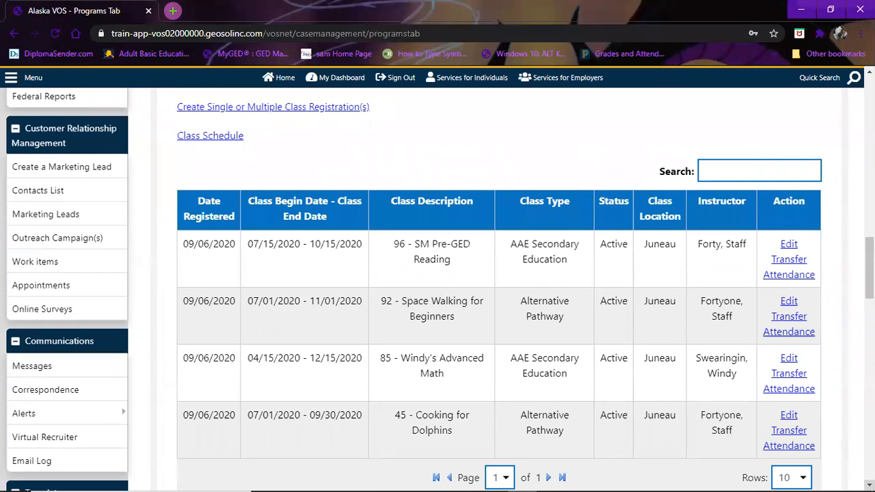
pyautogui.scroll(-1, 438, 290)
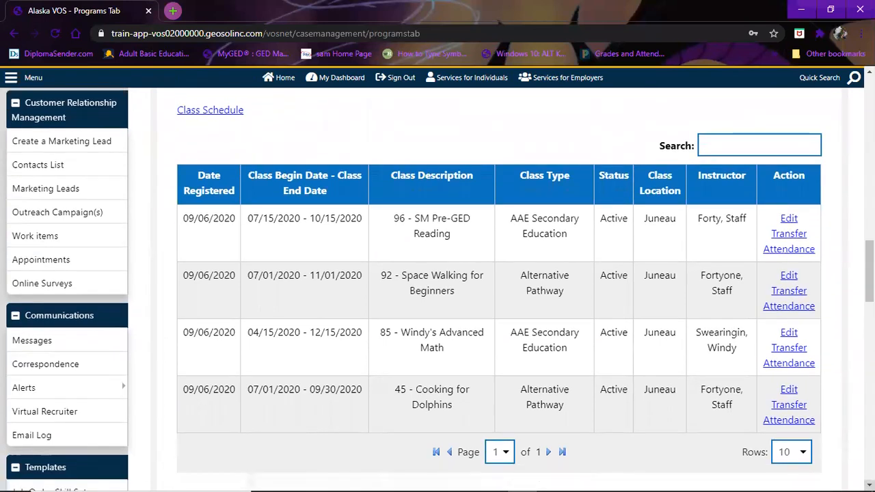
pyautogui.scroll(-2, 438, 290)
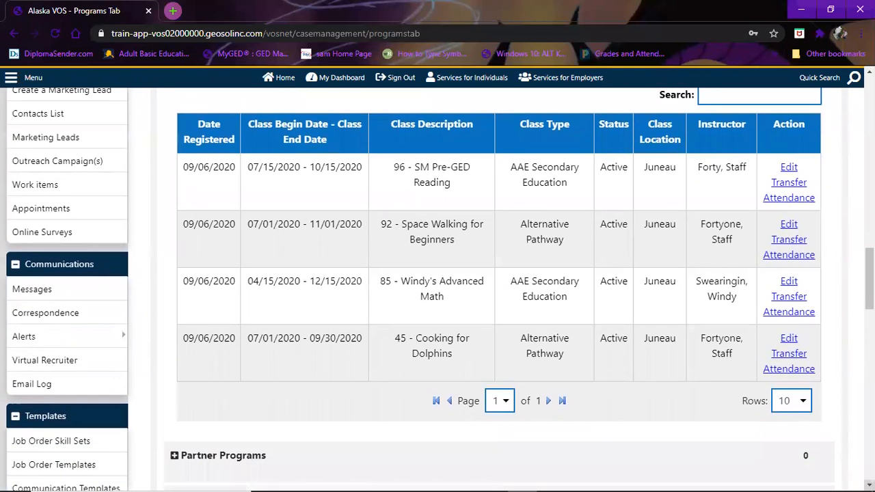
pyautogui.click(790, 355)
pyautogui.click(792, 354)
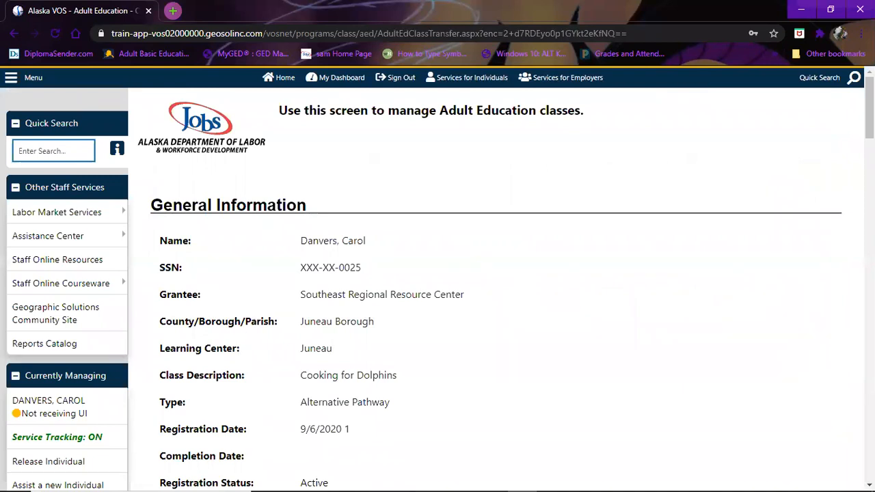
pyautogui.scroll(-3, 499, 362)
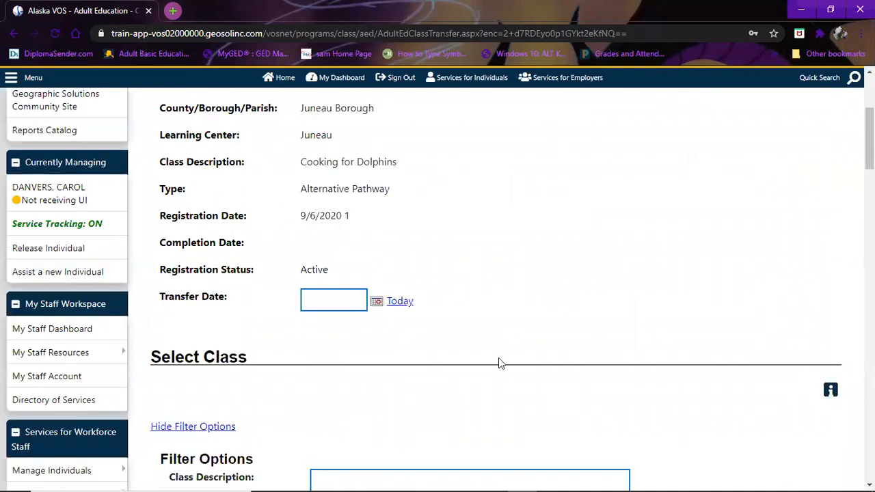
pyautogui.click(394, 303)
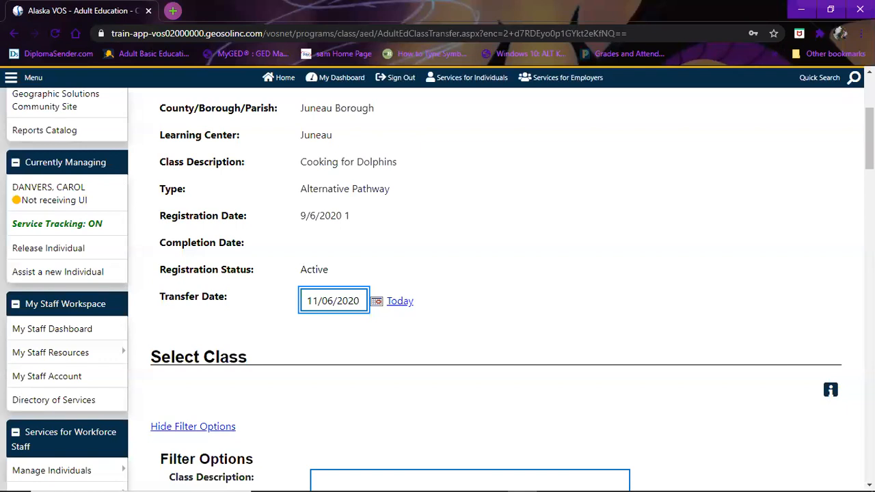
# Filter the destination classes by the borough Juneau, City and Borough and the class date 11/06/2020.
pyautogui.scroll(-4, 438, 287)
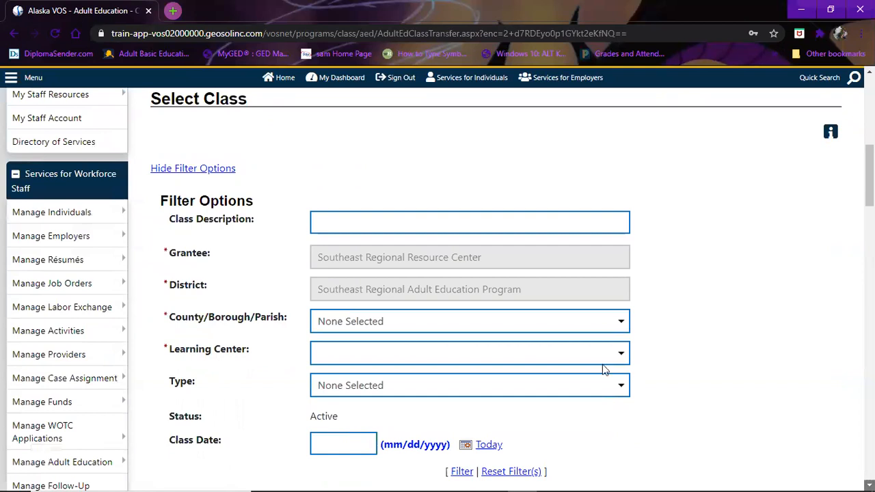
pyautogui.scroll(-2, 627, 223)
pyautogui.click(621, 222)
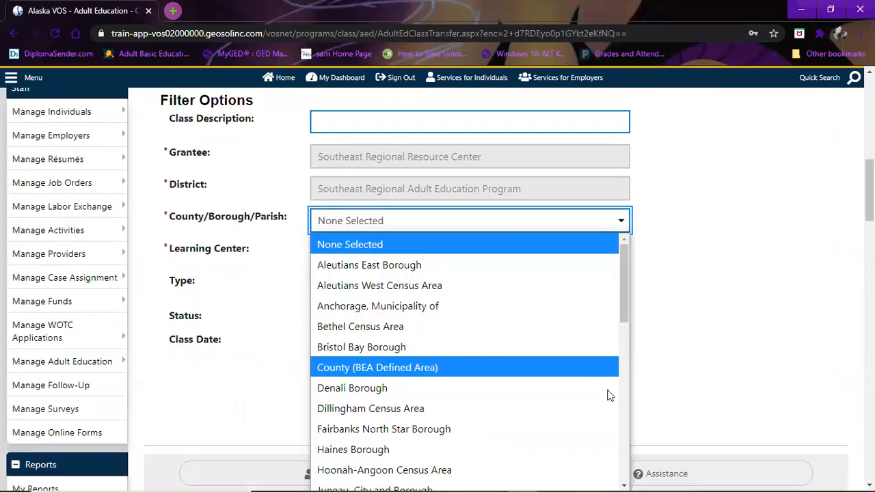
pyautogui.scroll(-3, 626, 395)
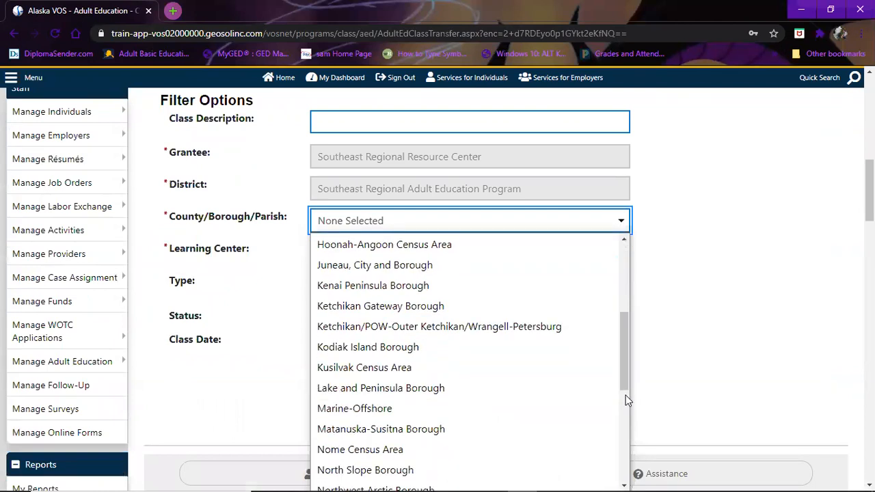
pyautogui.click(414, 264)
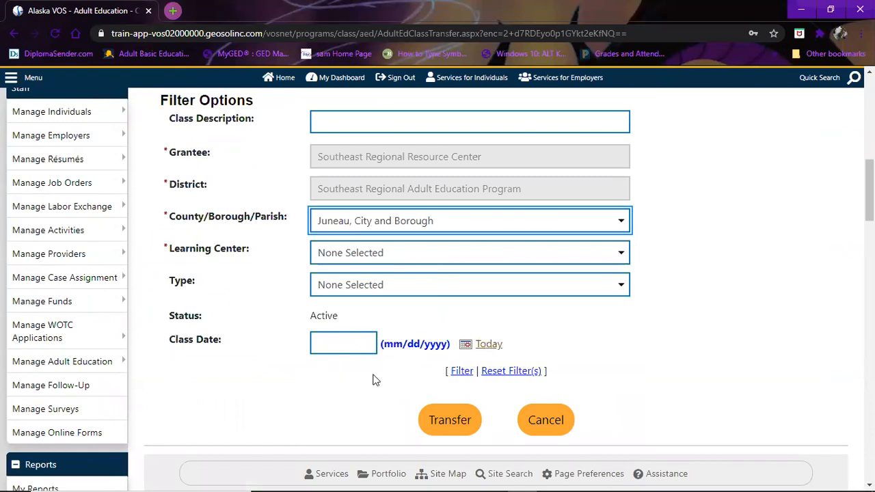
pyautogui.click(487, 347)
pyautogui.click(461, 373)
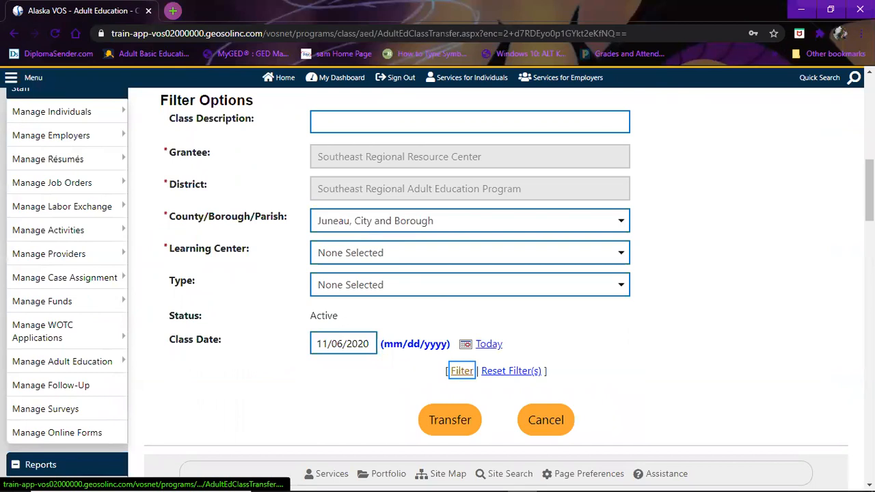
# Select class 109 - ESL Level 2 as the destination and transfer the student into it.
pyautogui.scroll(-3, 461, 372)
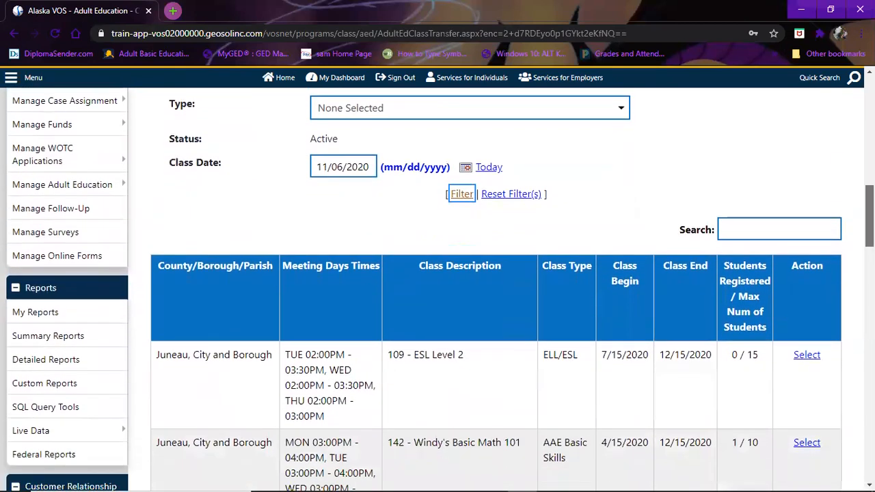
pyautogui.scroll(-2, 495, 287)
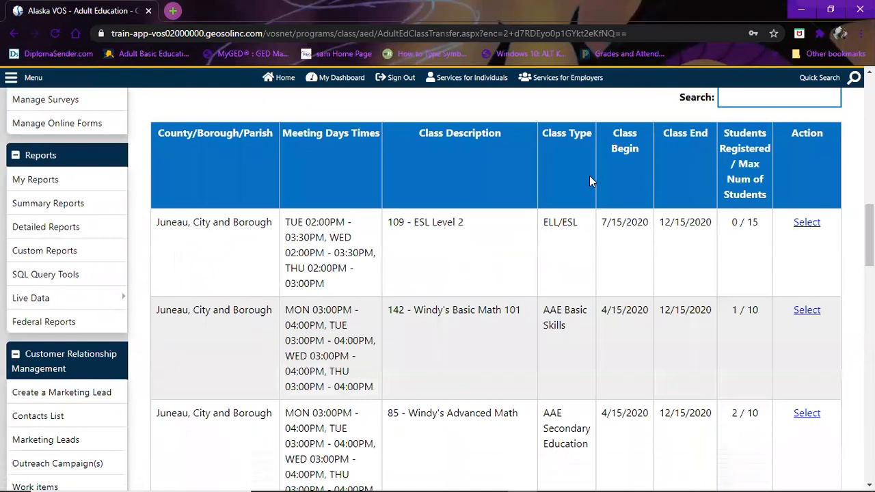
pyautogui.click(807, 223)
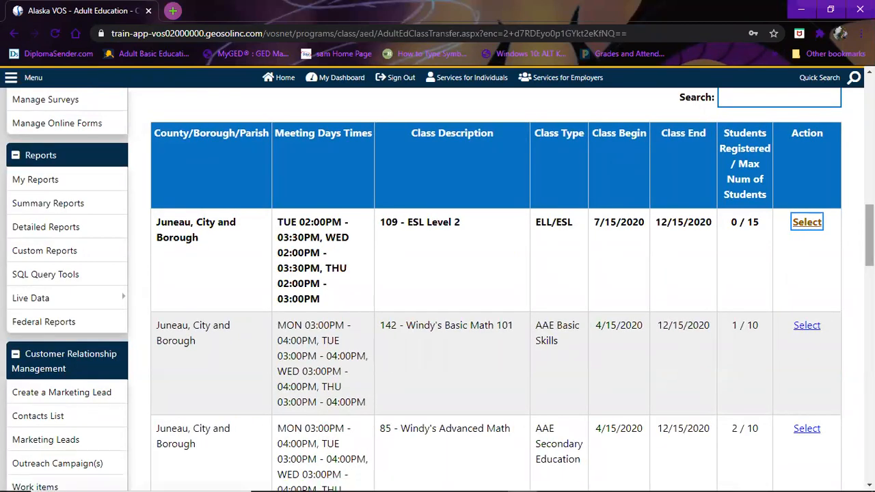
pyautogui.scroll(-4, 497, 287)
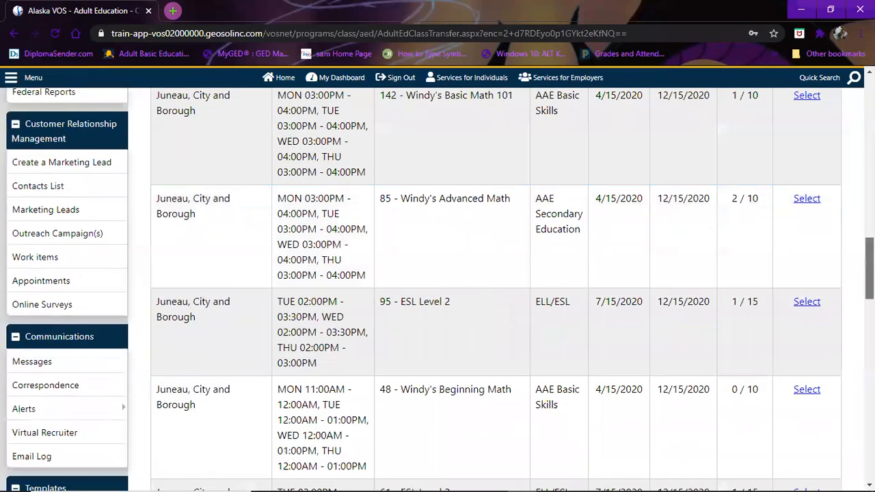
pyautogui.scroll(4, 497, 288)
pyautogui.scroll(1, 766, 301)
pyautogui.scroll(-5, 766, 301)
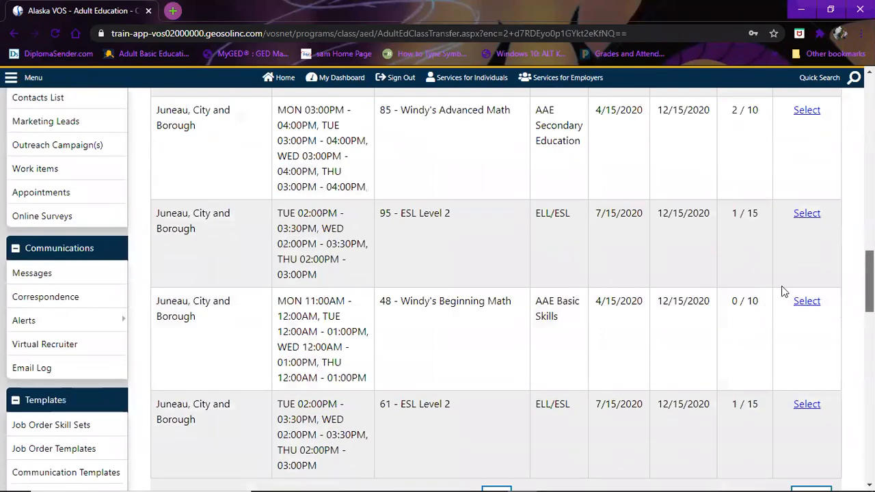
pyautogui.scroll(-1, 821, 287)
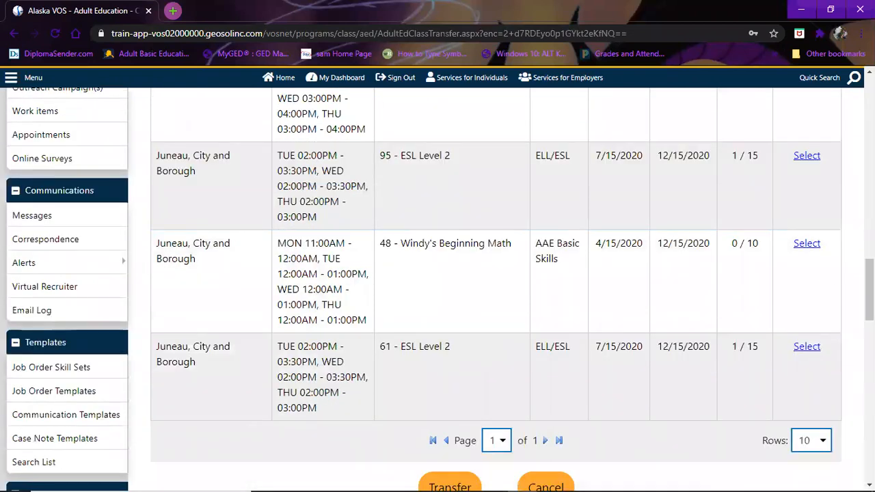
pyautogui.scroll(4, 497, 287)
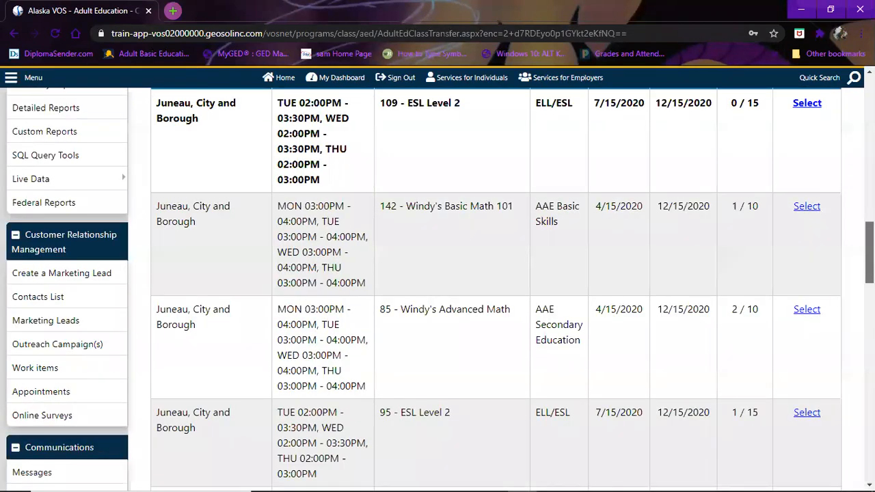
pyautogui.scroll(2, 764, 284)
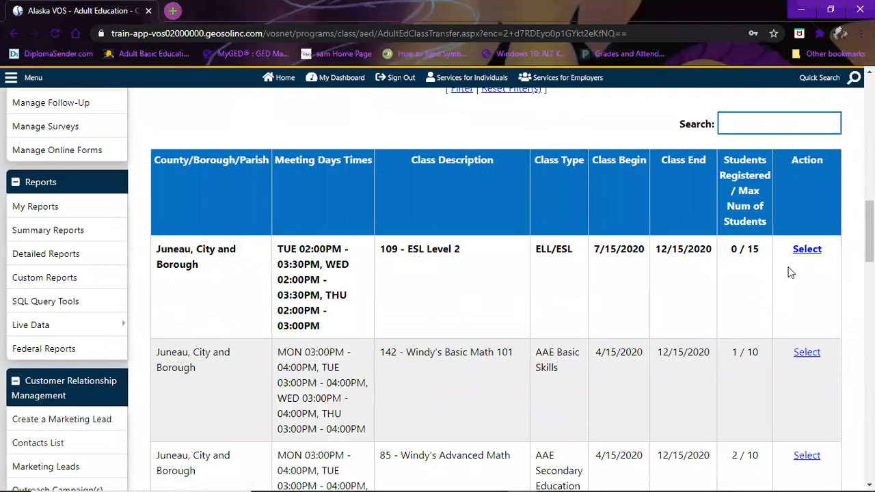
pyautogui.scroll(-6, 497, 288)
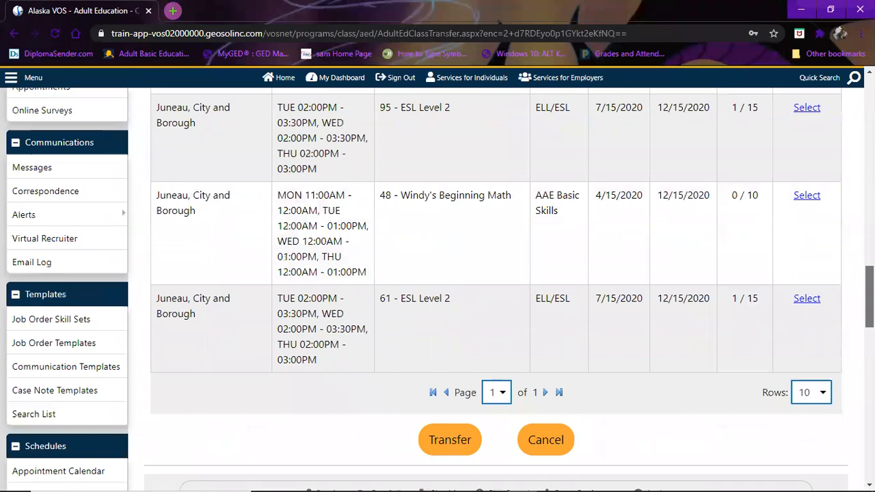
pyautogui.scroll(-2, 532, 368)
pyautogui.click(462, 319)
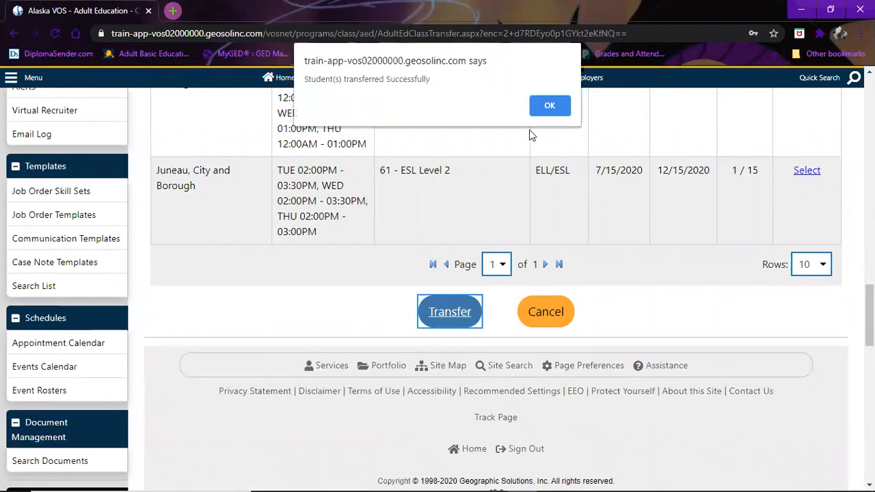
pyautogui.click(551, 107)
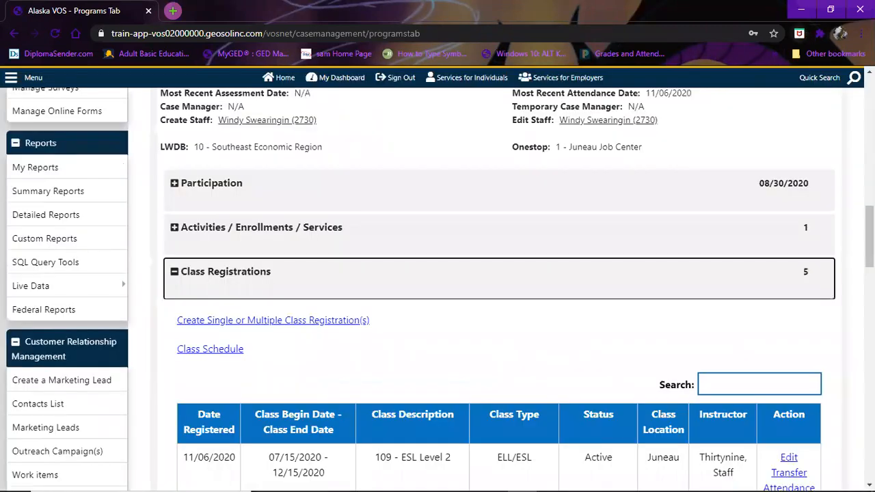
# Check the updated class registrations and the student's current class schedule, and return to the program applications.
pyautogui.scroll(-3, 499, 288)
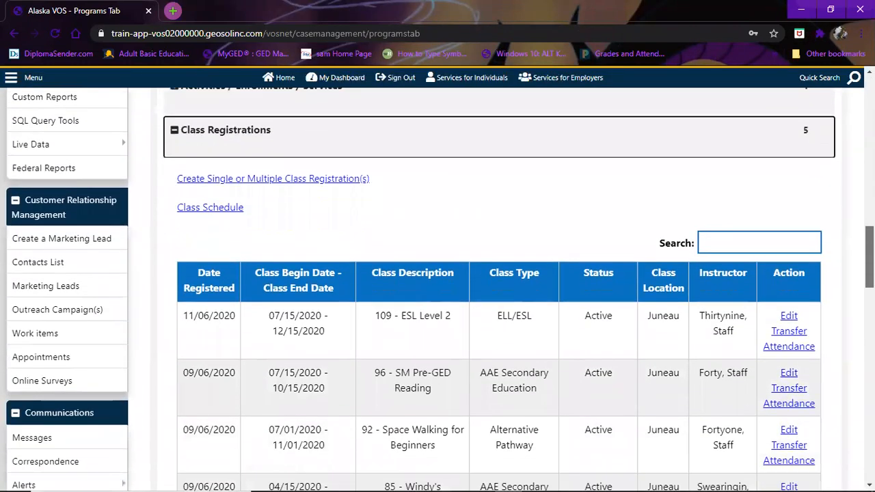
pyautogui.scroll(-1, 499, 287)
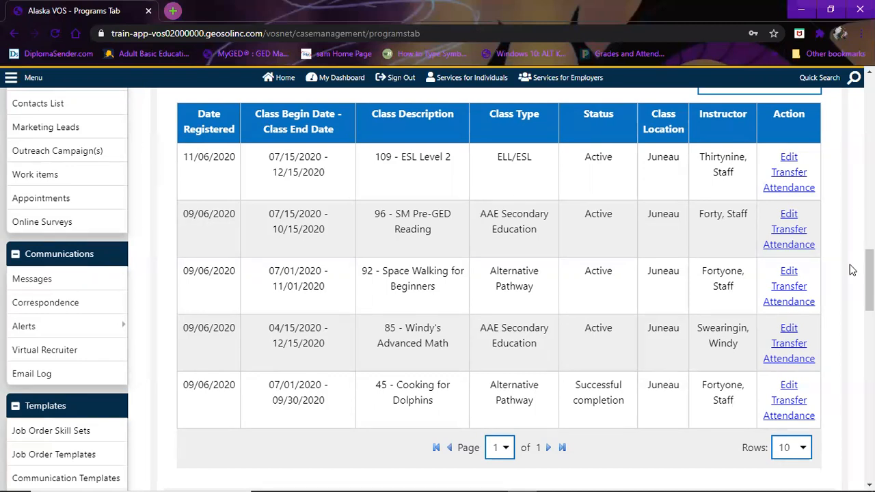
pyautogui.moveTo(870, 280)
pyautogui.mouseDown()
pyautogui.moveTo(870, 301)
pyautogui.moveTo(870, 266)
pyautogui.mouseUp()
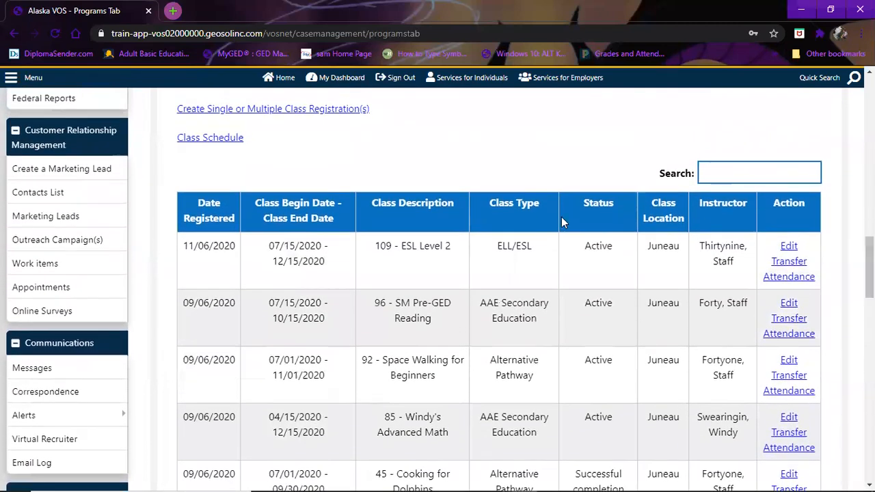
pyautogui.click(225, 137)
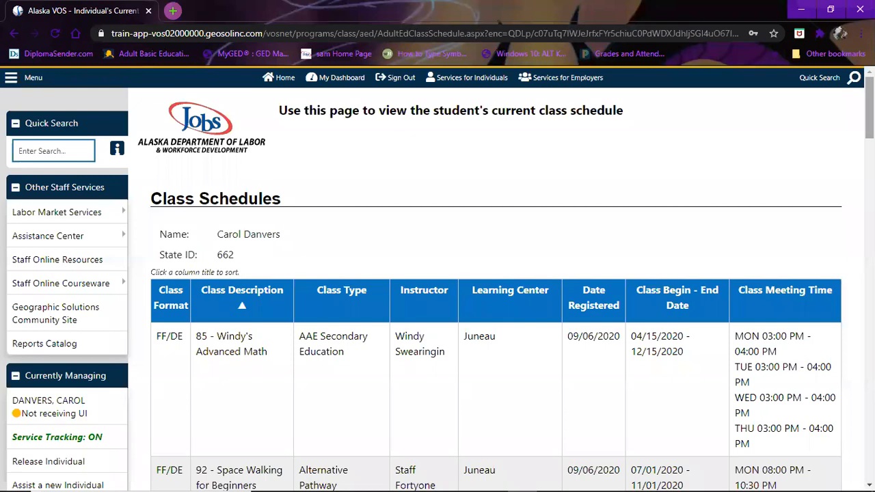
pyautogui.scroll(-7, 496, 290)
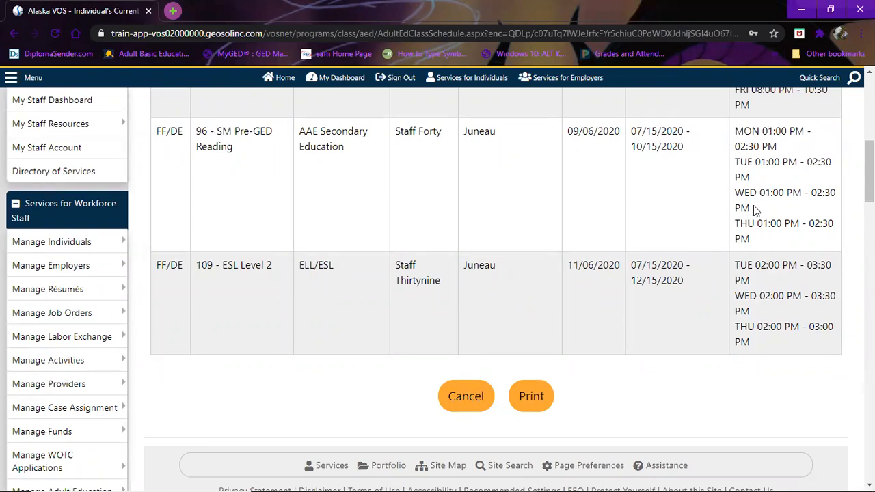
pyautogui.click(461, 405)
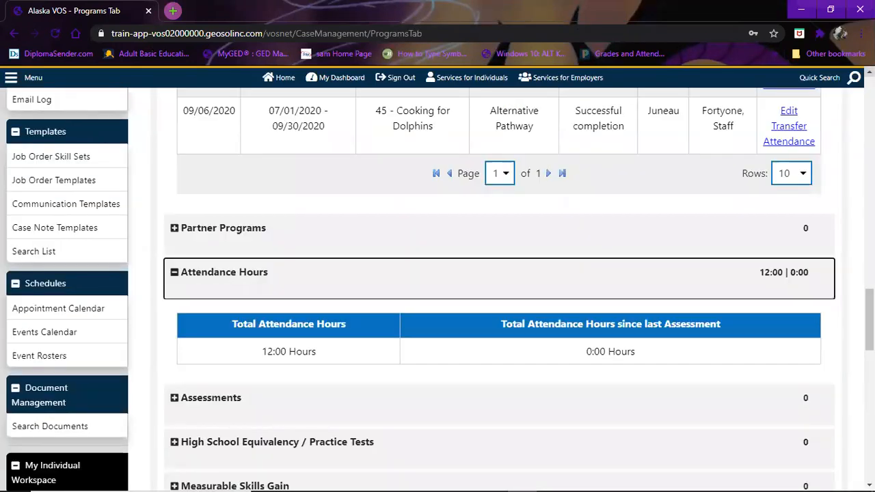
# Review the status and available actions of each class registration in the AED application.
pyautogui.scroll(3, 437, 279)
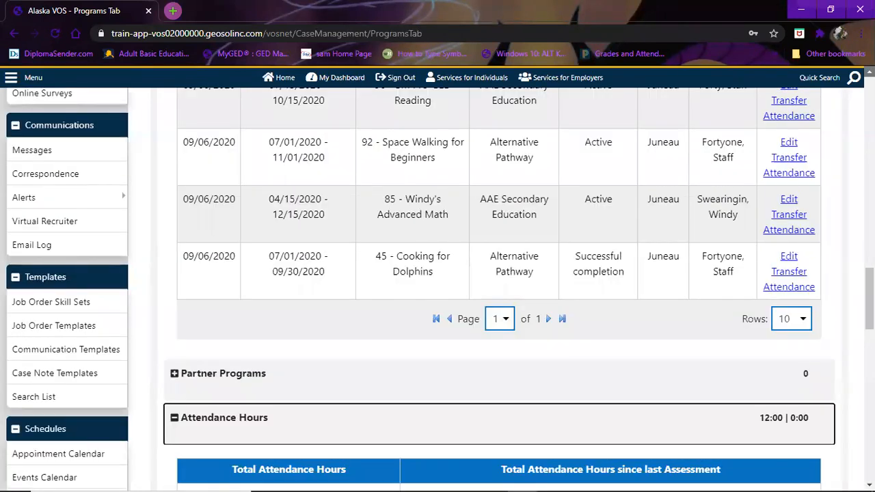
pyautogui.scroll(2, 438, 287)
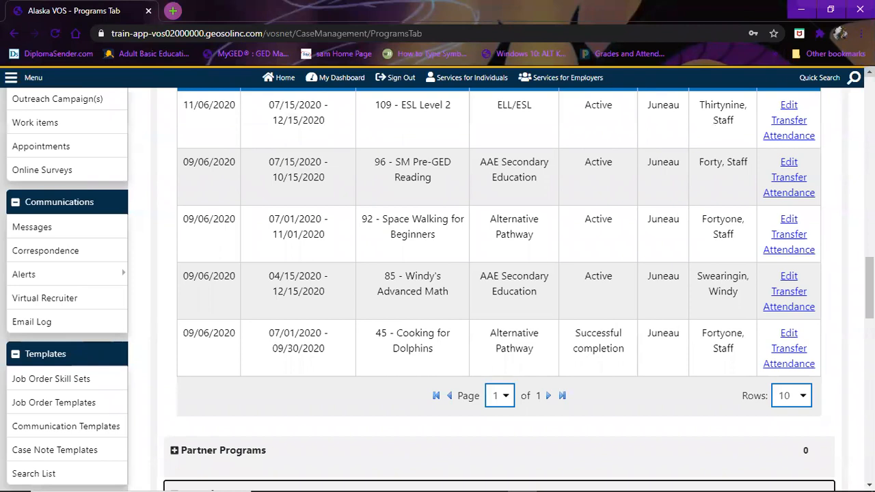
pyautogui.scroll(1, 441, 130)
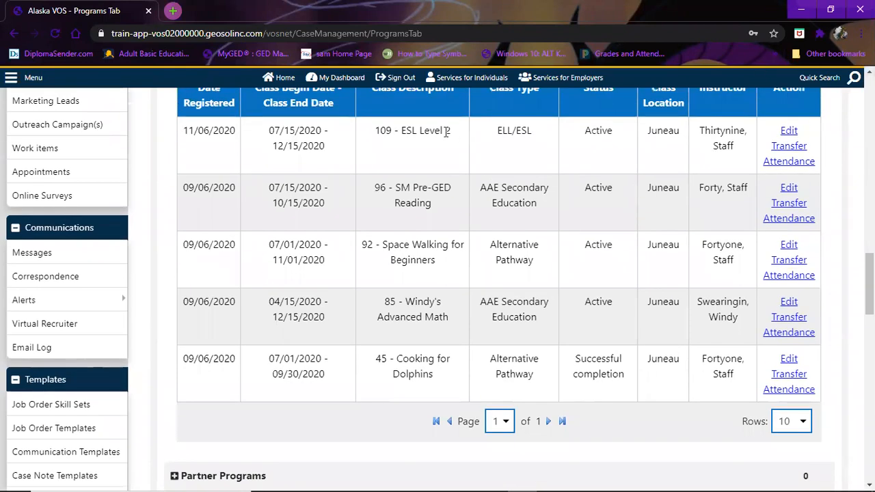
pyautogui.click(113, 351)
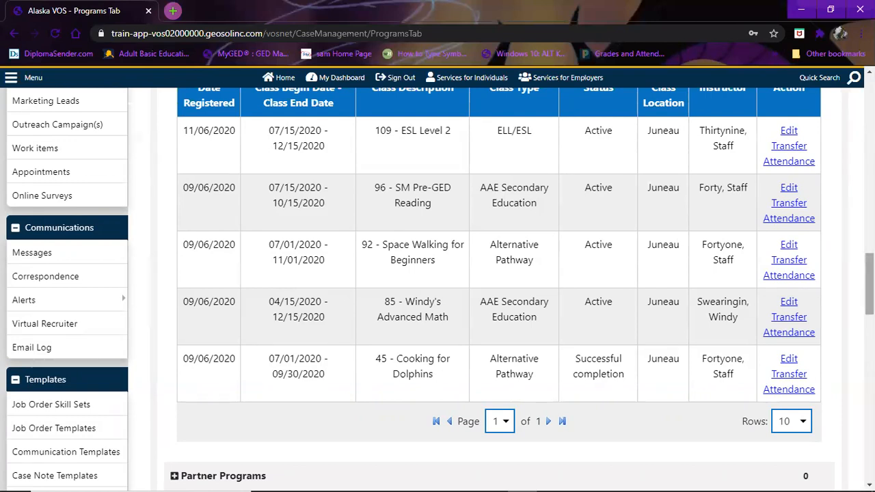
pyautogui.moveTo(870, 284)
pyautogui.mouseDown()
pyautogui.moveTo(869, 261)
pyautogui.moveTo(870, 272)
pyautogui.mouseUp()
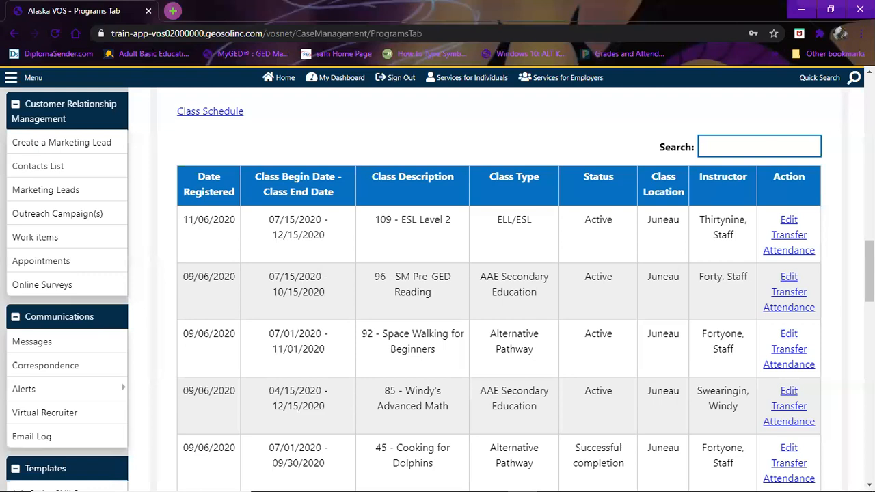
# Open the student's completed Title II - Adult Education and Literacy (AED) application for editing.
pyautogui.scroll(7, 493, 288)
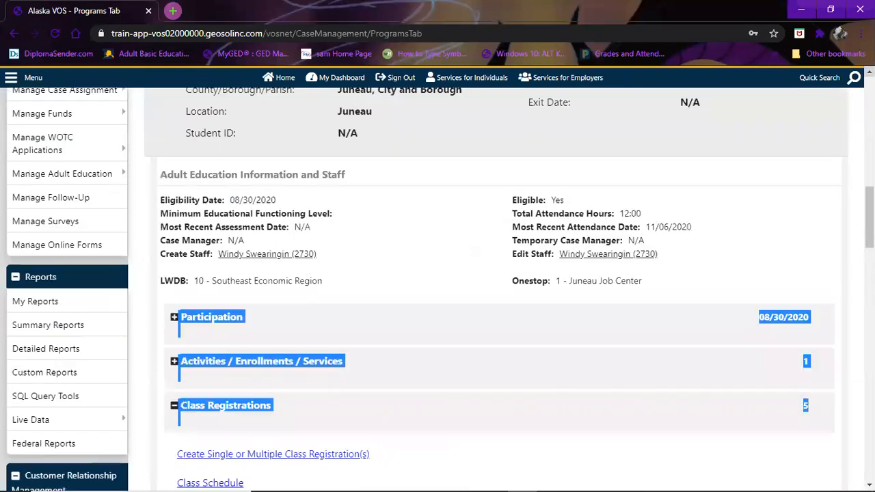
pyautogui.scroll(3, 492, 288)
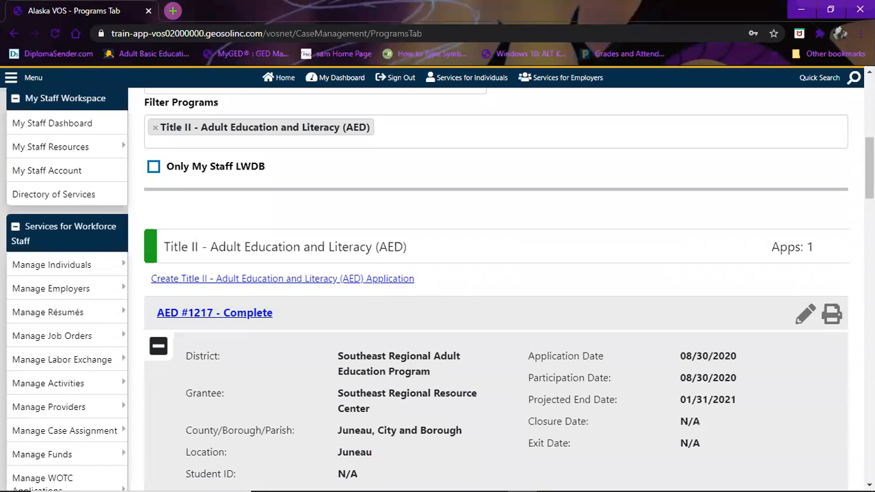
pyautogui.scroll(-2, 817, 247)
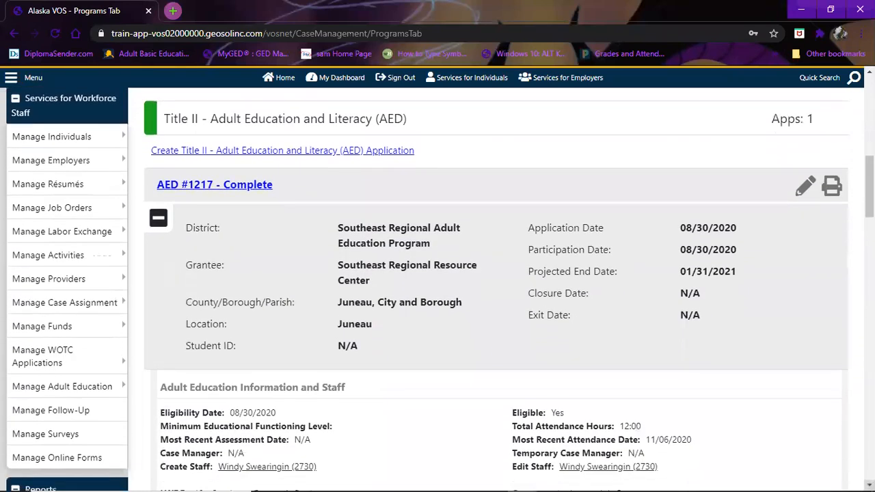
pyautogui.click(807, 188)
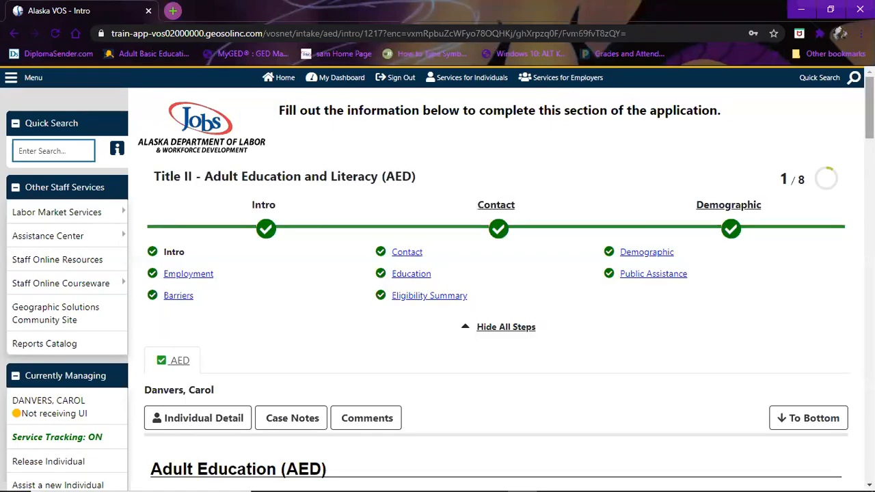
# Review the application's Intro section, including its dates, office locations, grantee, district, learning location and the Grantee To Grantee Transfer option.
pyautogui.scroll(-6, 437, 287)
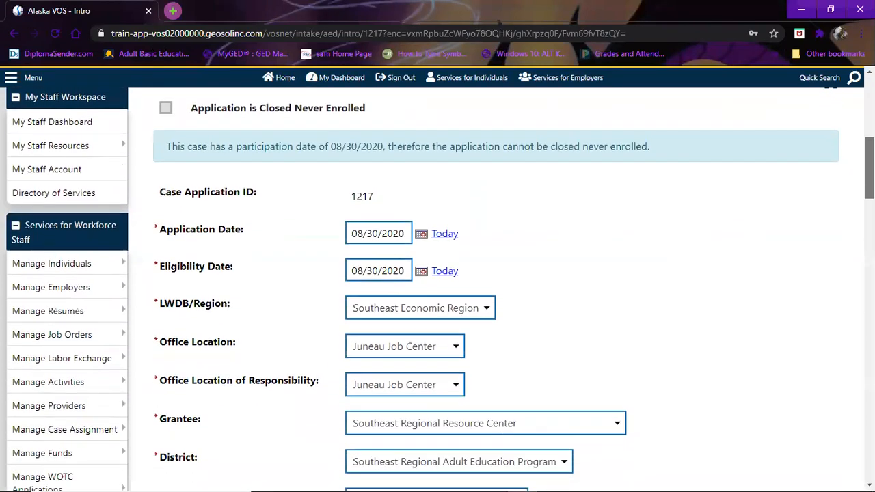
pyautogui.scroll(-2, 437, 287)
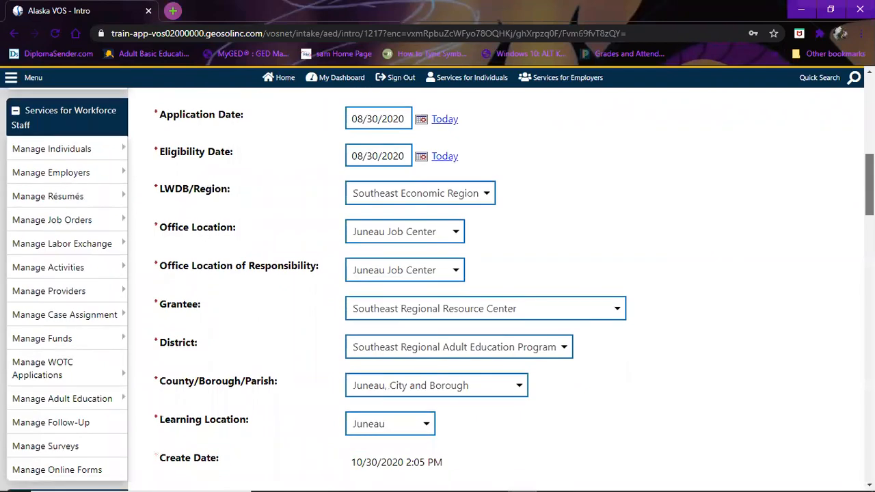
pyautogui.scroll(-1, 230, 168)
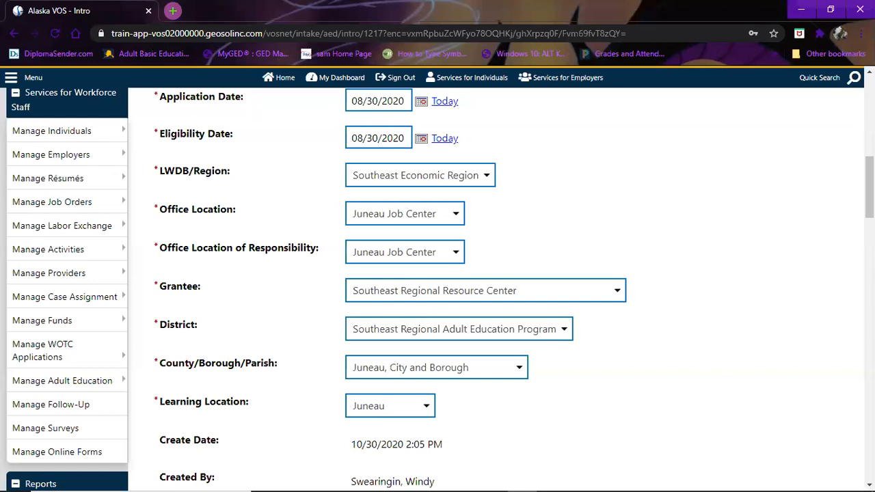
pyautogui.scroll(-5, 438, 288)
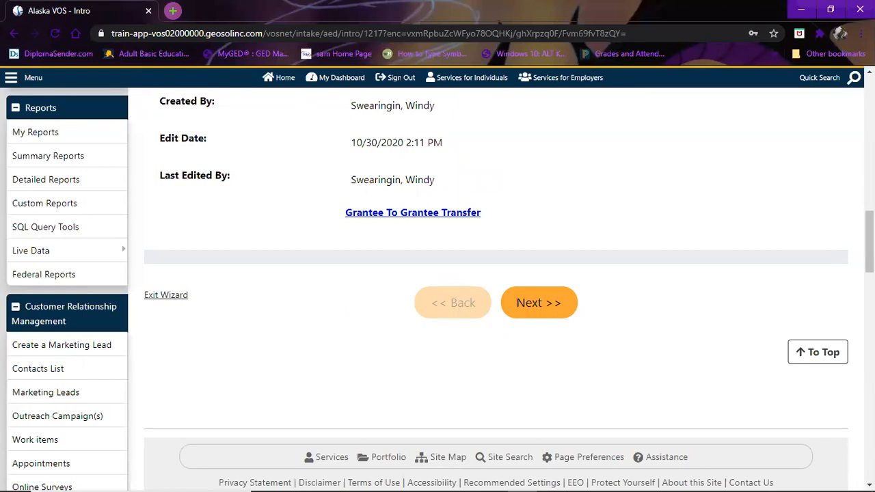
pyautogui.scroll(4, 495, 287)
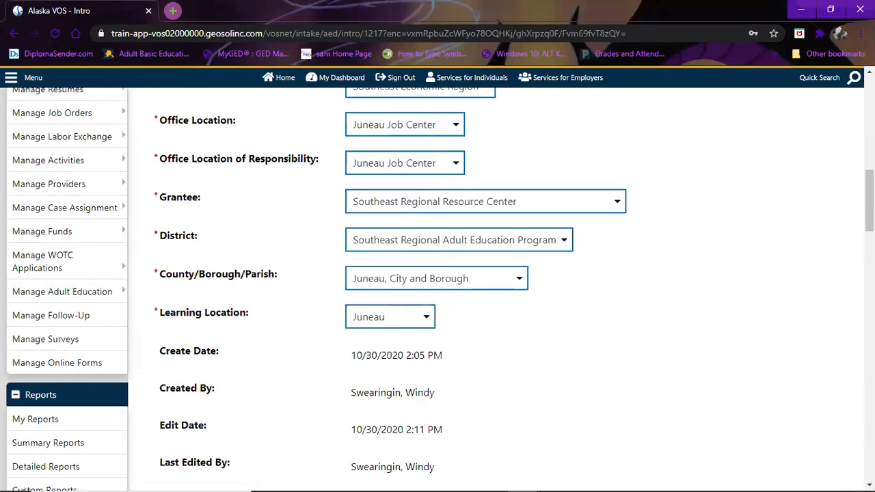
pyautogui.scroll(5, 496, 287)
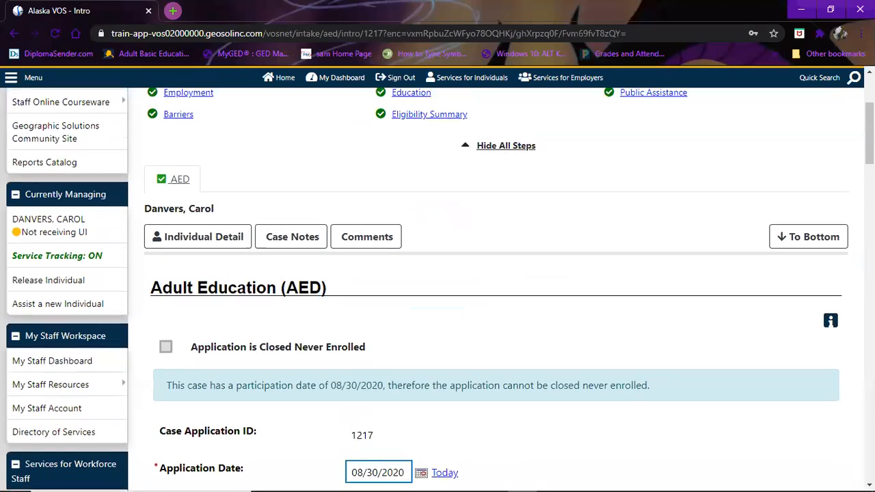
pyautogui.scroll(3, 496, 287)
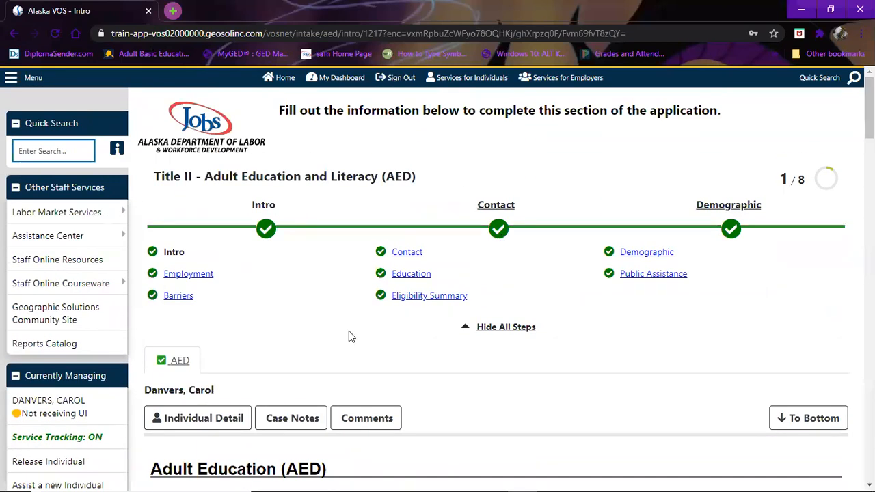
# Return to the program applications and review the class registrations together with the total attendance hours.
pyautogui.click(13, 34)
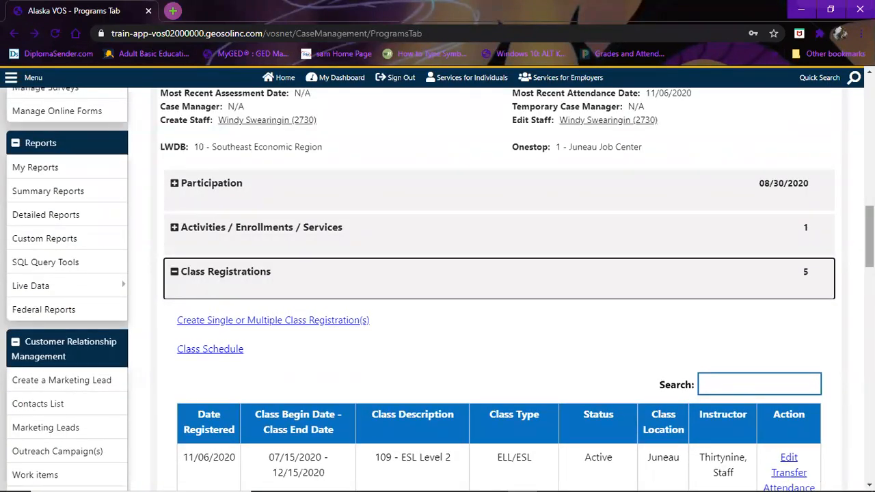
pyautogui.moveTo(869, 237); pyautogui.dragTo(870, 271)
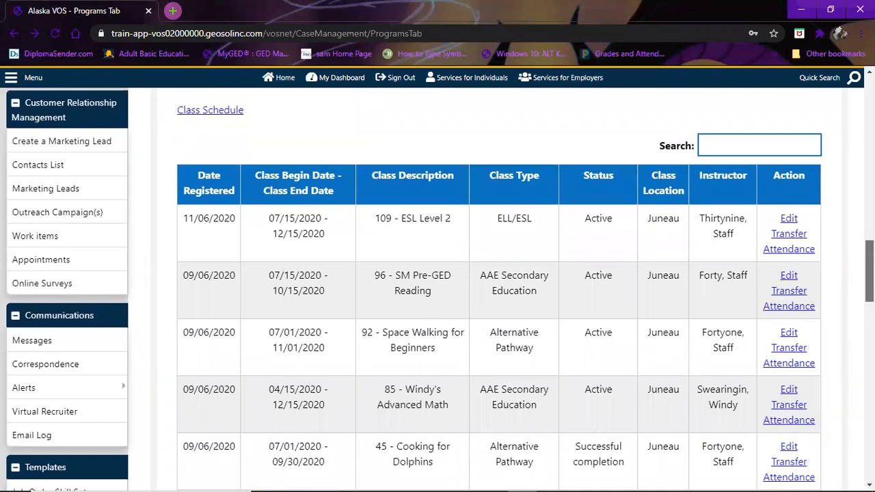
pyautogui.moveTo(870, 271); pyautogui.dragTo(869, 312)
pyautogui.scroll(-2, 570, 291)
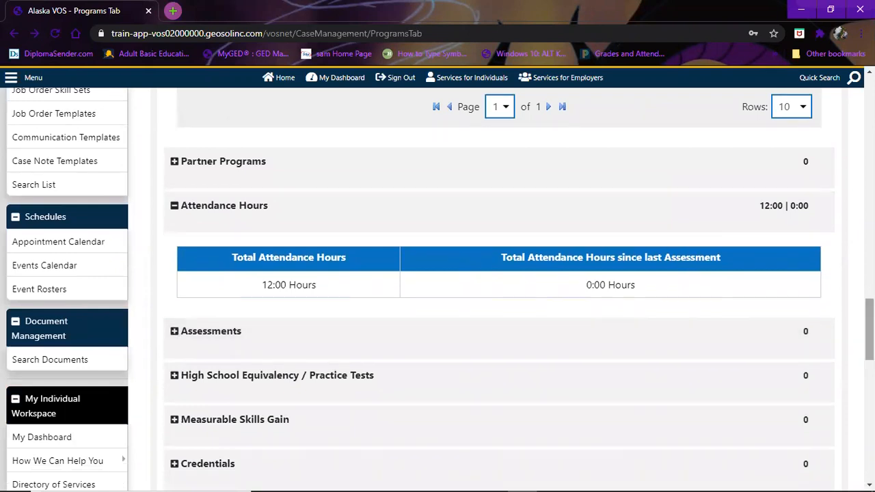
pyautogui.scroll(5, 869, 328)
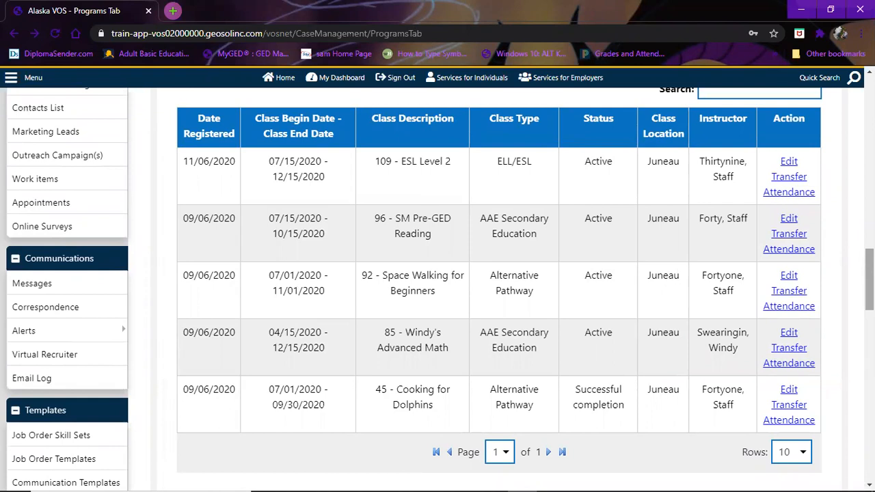
pyautogui.scroll(1, 438, 288)
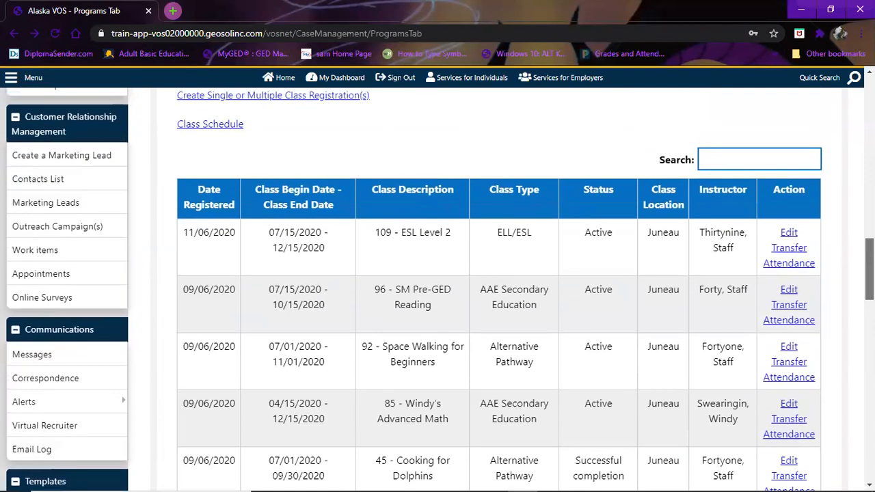
pyautogui.scroll(1, 437, 287)
pyautogui.scroll(1, 437, 287)
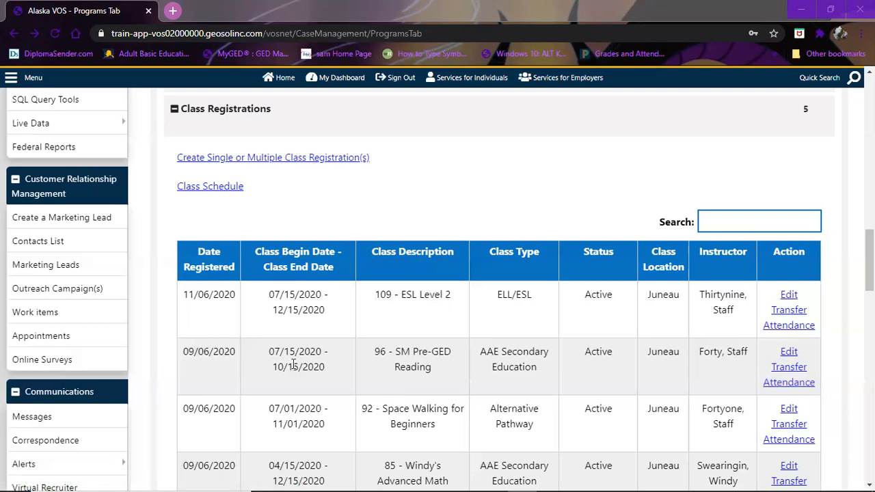
# Open the attendance of class 96 - SM Pre-GED Reading and inspect the weekly FF hours fields for 10/15/2020 and 10/16/2020.
pyautogui.click(808, 381)
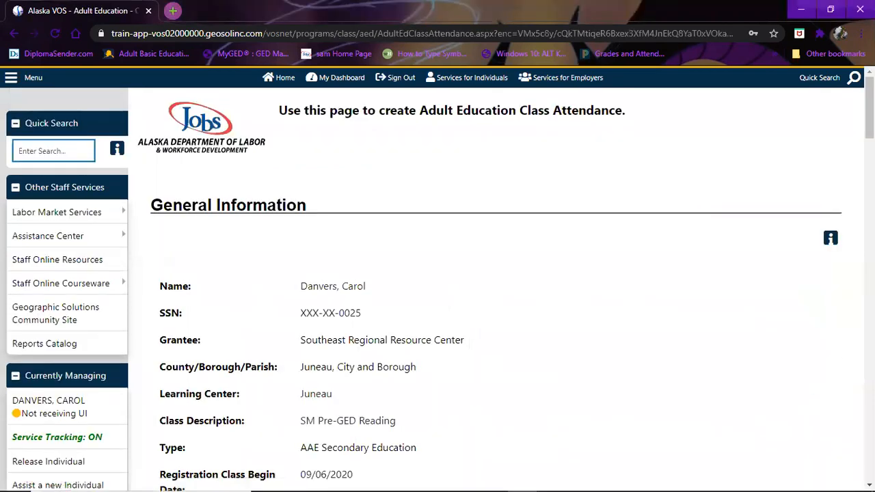
pyautogui.scroll(-2, 438, 287)
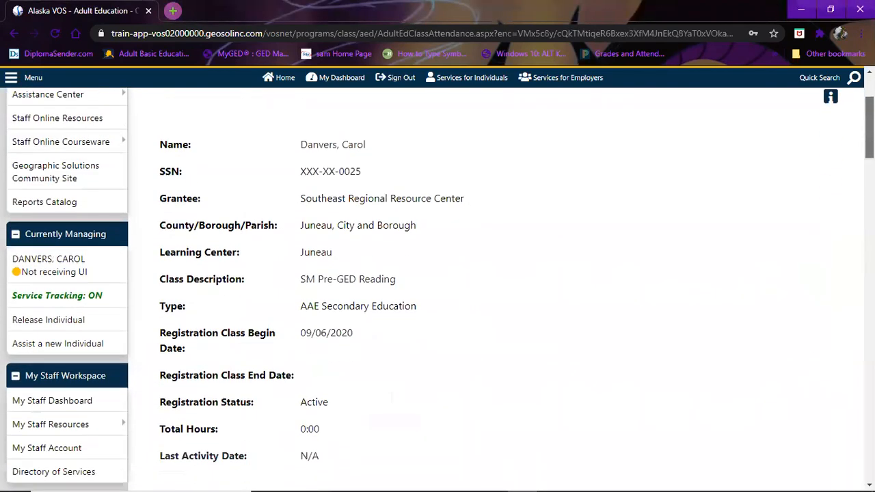
pyautogui.scroll(-4, 438, 287)
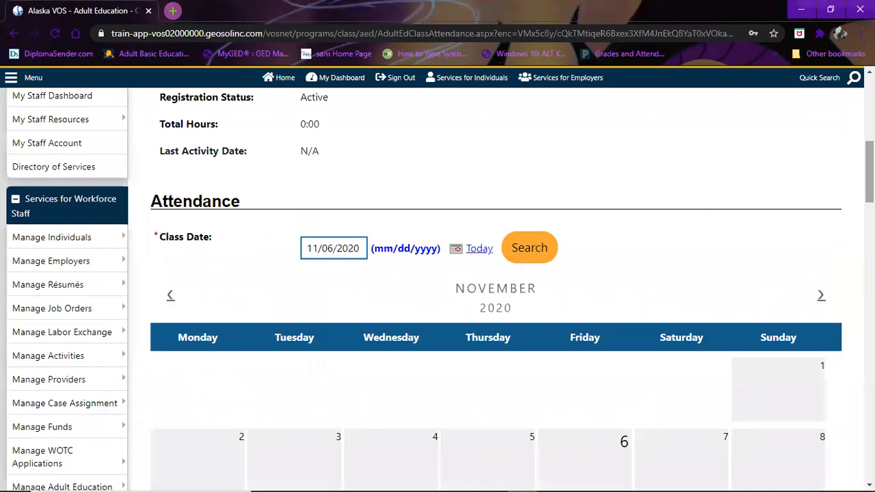
pyautogui.scroll(-1, 712, 291)
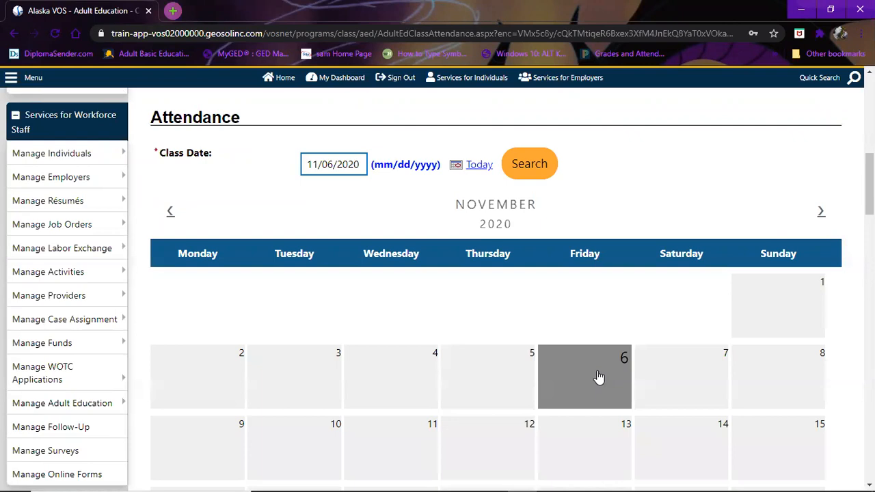
pyautogui.scroll(-5, 833, 265)
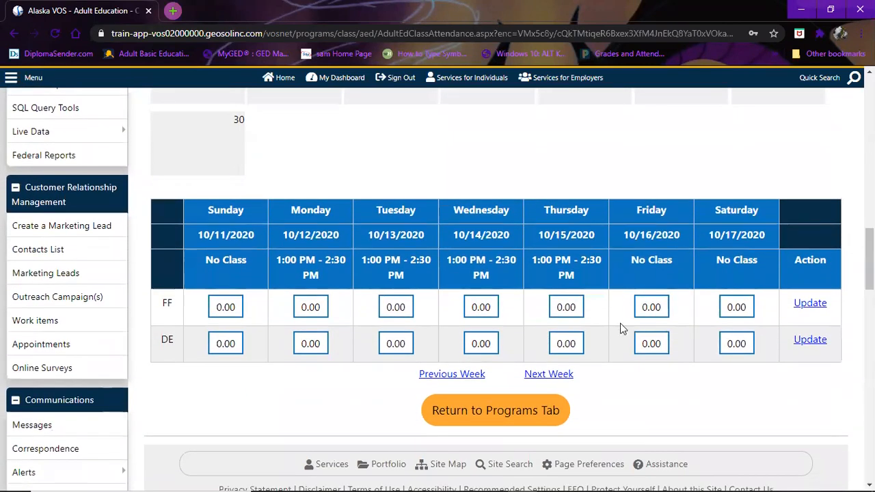
pyautogui.click(573, 307)
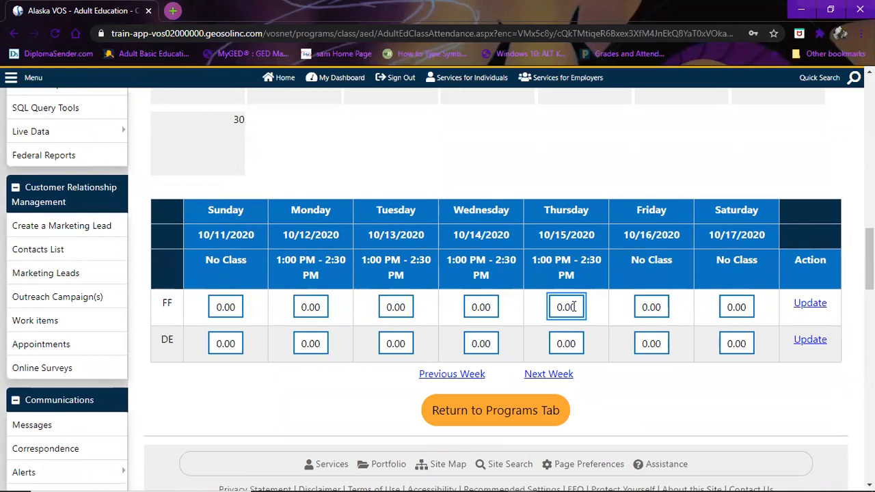
pyautogui.click(668, 308)
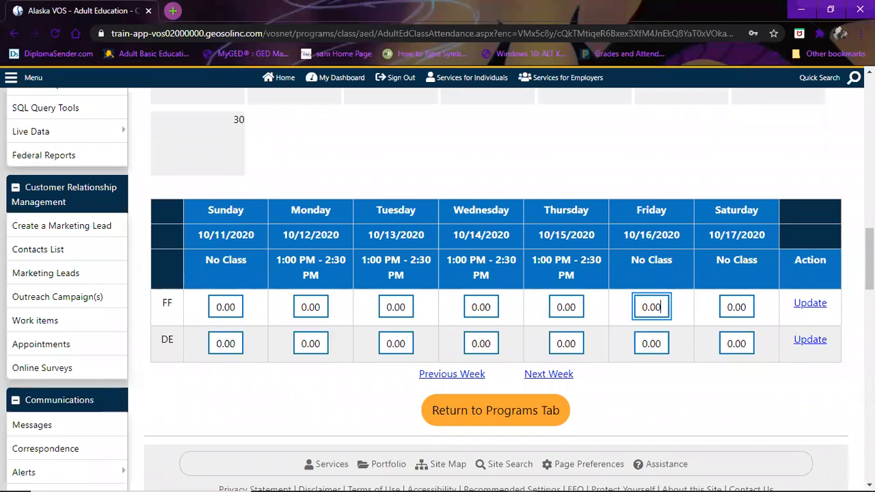
# Compare the class registration details and the November 2020 attendance calendar with the weekly hours table.
pyautogui.scroll(9, 667, 309)
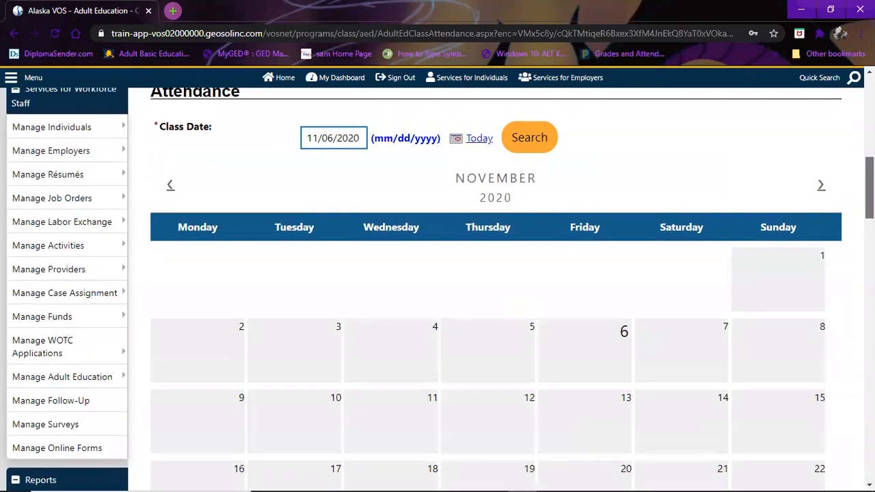
pyautogui.scroll(4, 438, 290)
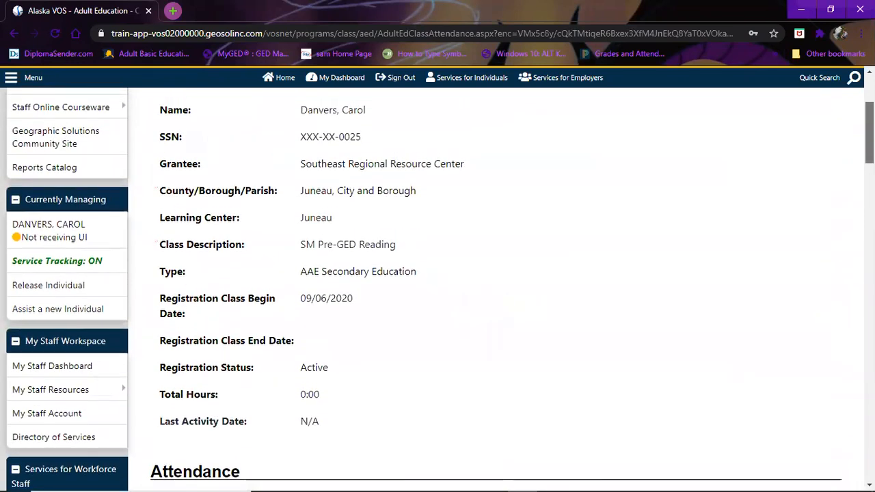
pyautogui.scroll(-1, 437, 290)
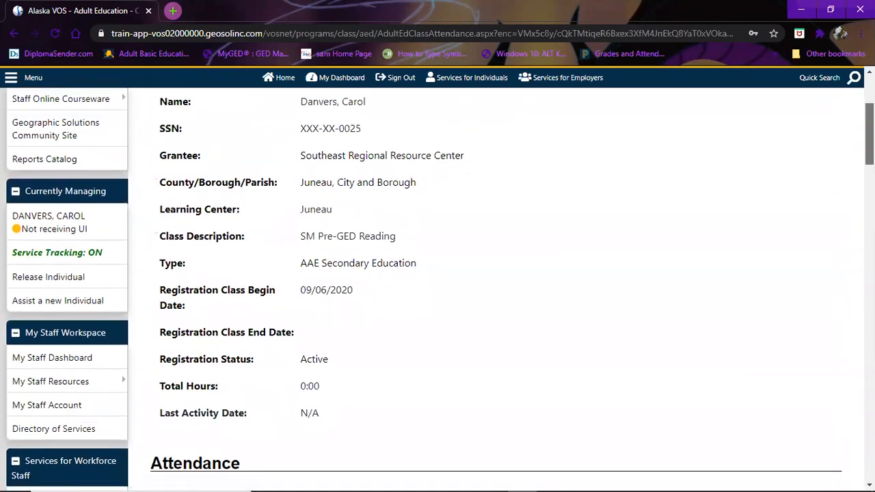
pyautogui.scroll(-6, 438, 290)
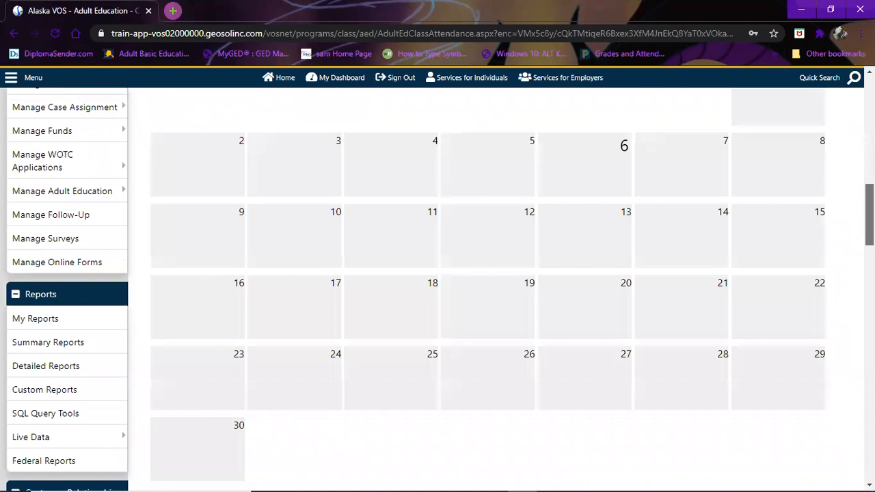
pyautogui.scroll(3, 437, 289)
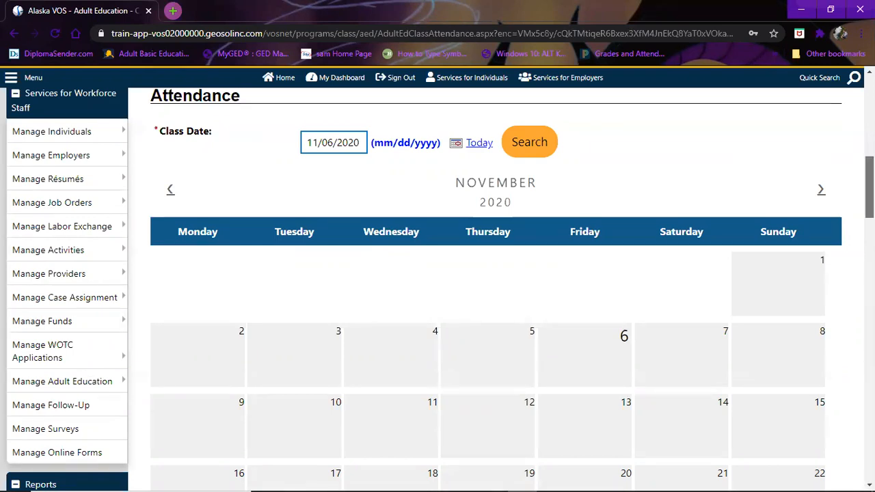
pyautogui.scroll(-1, 438, 287)
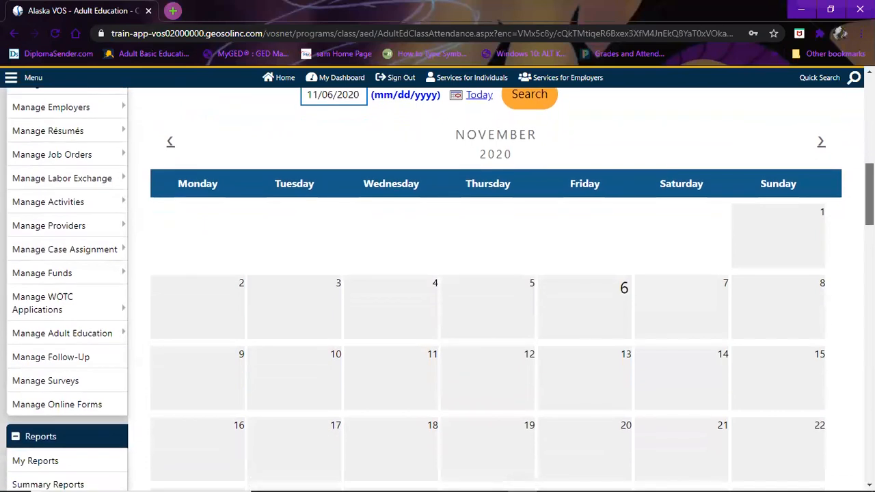
pyautogui.scroll(-6, 496, 287)
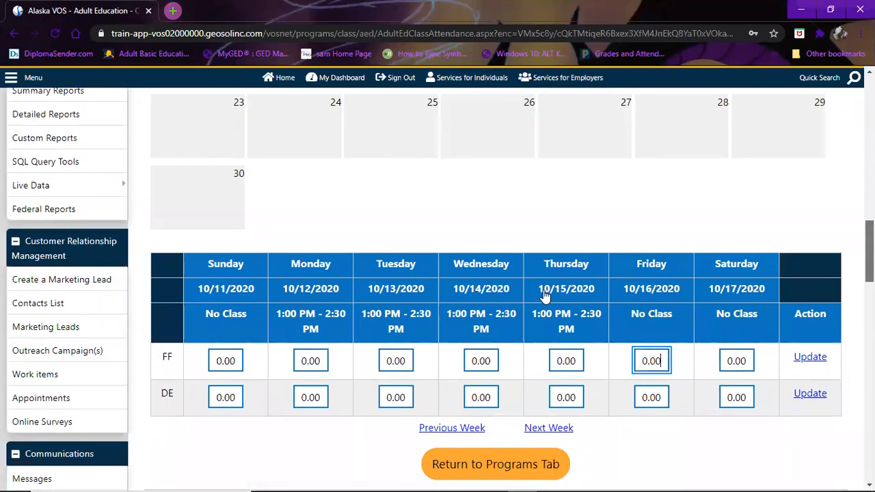
# Try to advance the weekly attendance table to the week following 10/11/2020 - 10/17/2020.
pyautogui.scroll(-5, 545, 296)
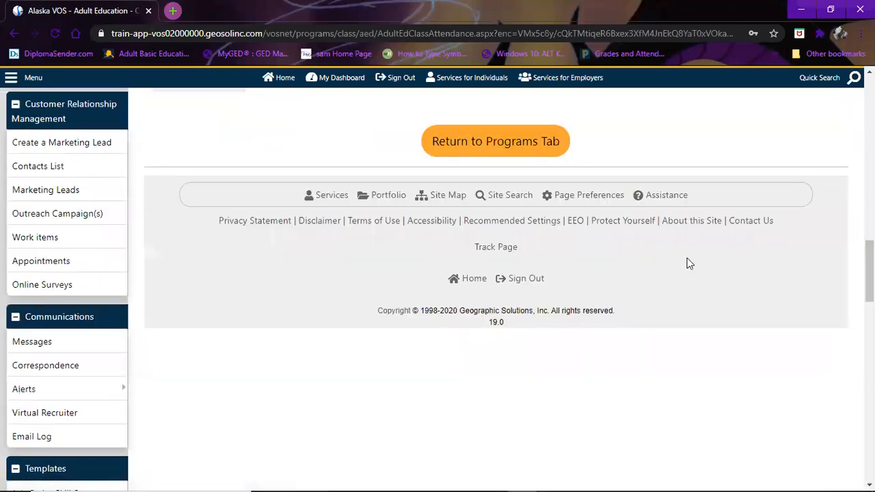
pyautogui.scroll(3, 683, 260)
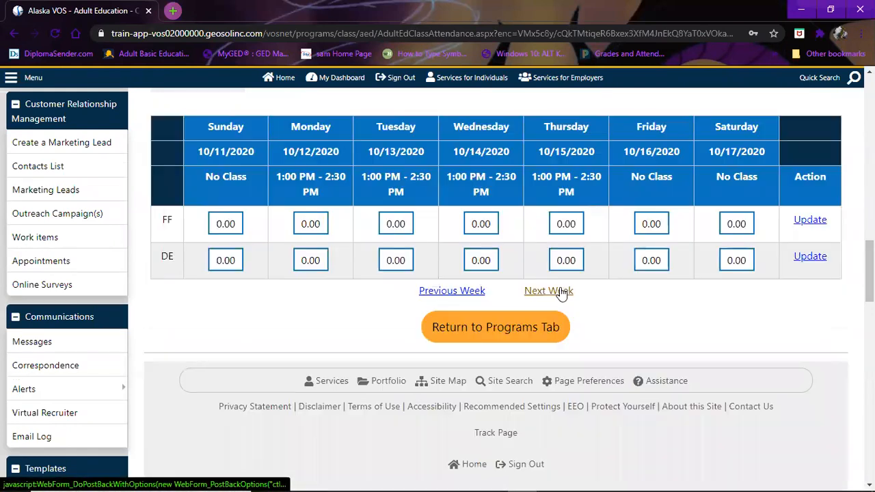
pyautogui.click(561, 292)
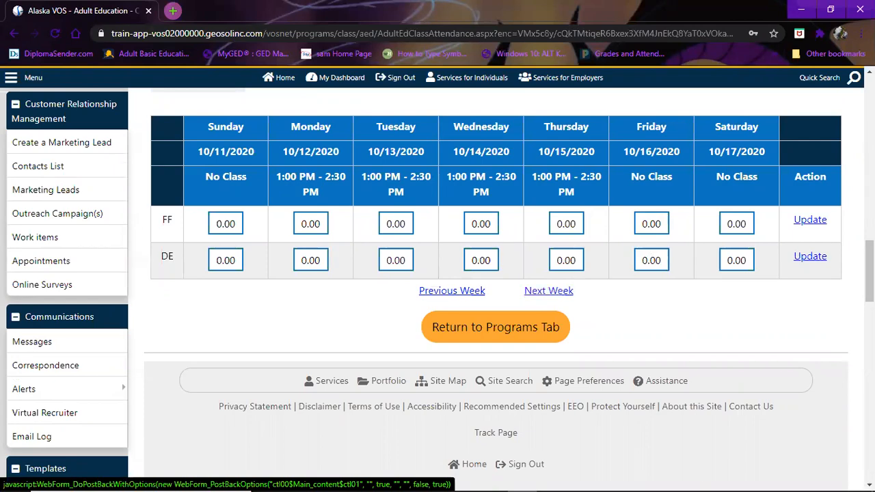
pyautogui.scroll(4, 495, 274)
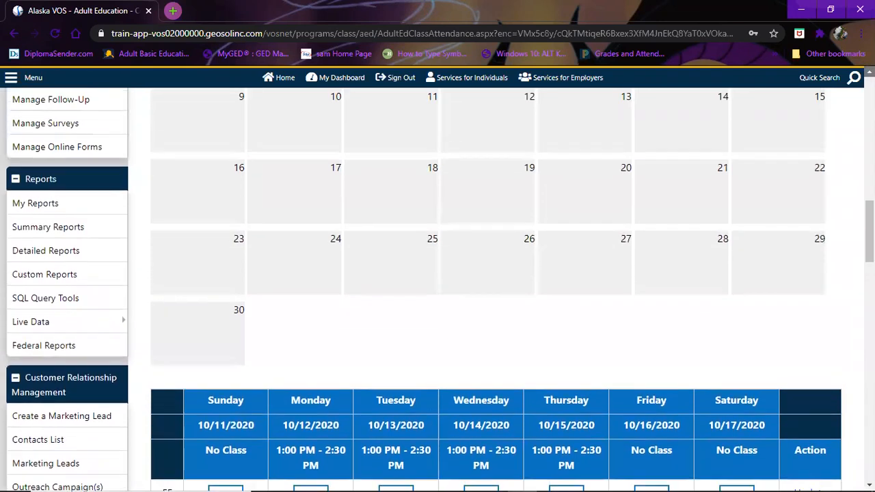
# Try selecting November 6 in the attendance calendar, and recheck the SM Pre-GED Reading registration details against the weekly hours table.
pyautogui.scroll(3, 582, 220)
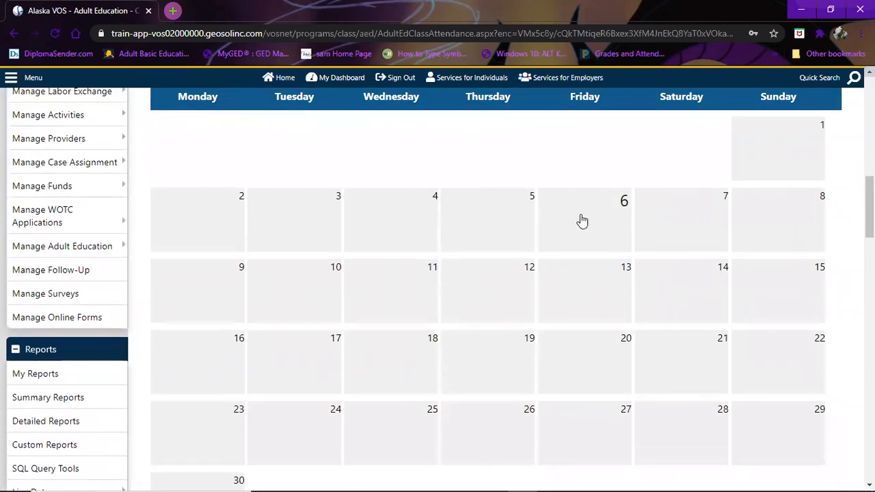
pyautogui.click(582, 220)
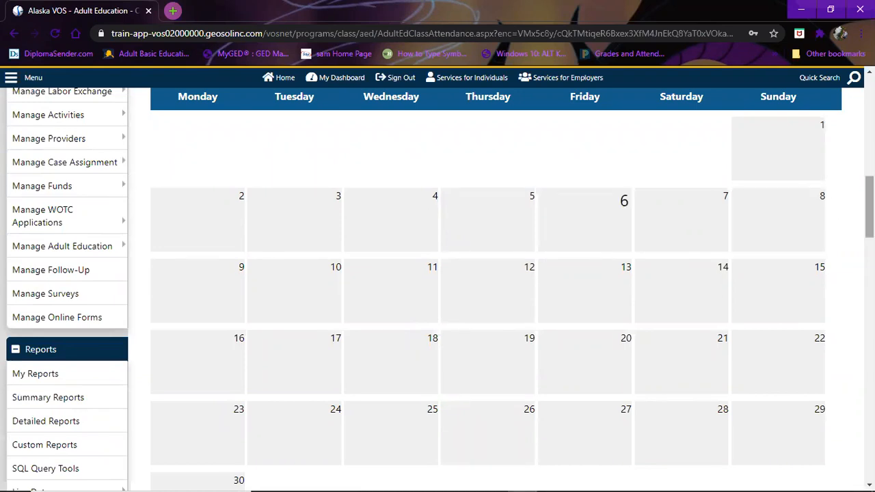
pyautogui.scroll(-5, 495, 291)
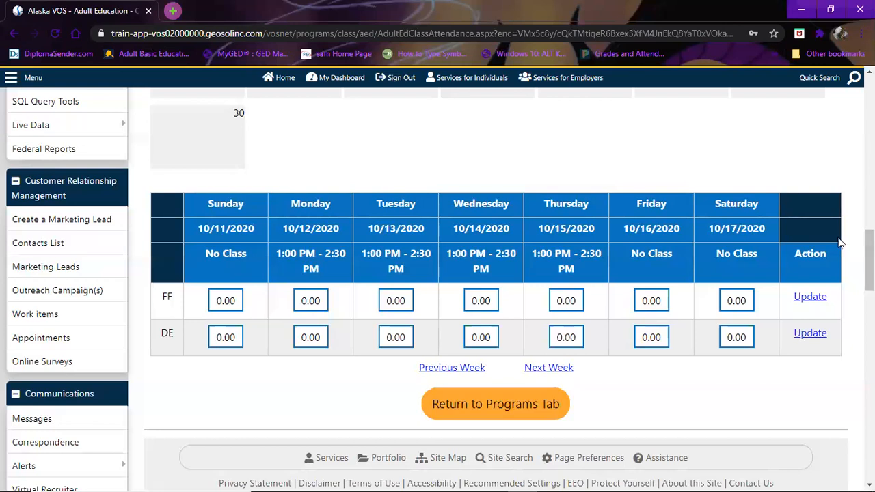
pyautogui.moveTo(870, 261); pyautogui.dragTo(870, 119)
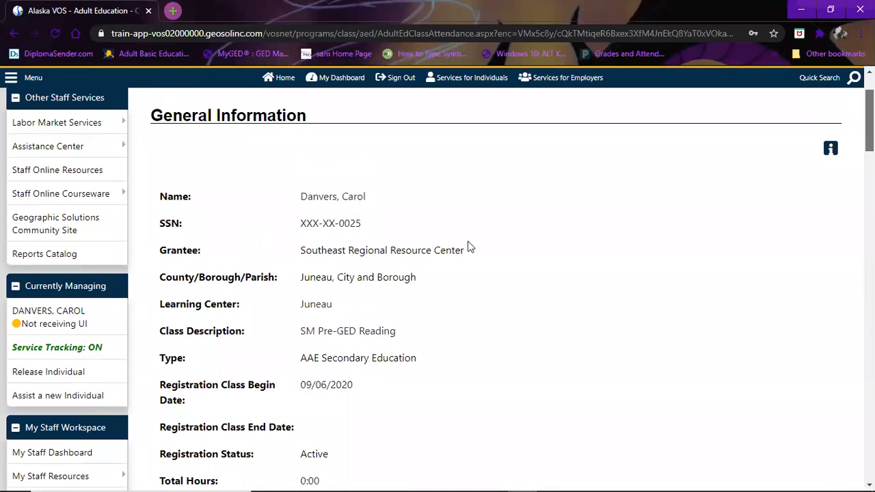
pyautogui.moveTo(870, 118); pyautogui.dragTo(870, 266)
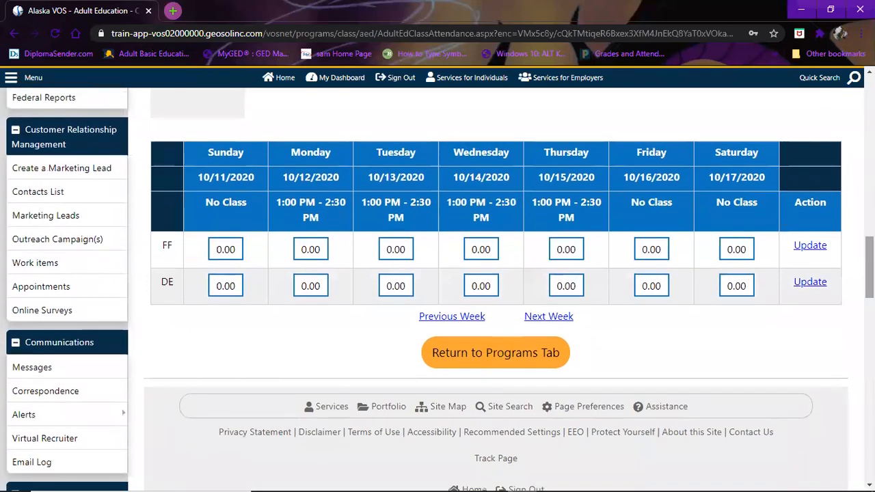
pyautogui.scroll(6, 495, 287)
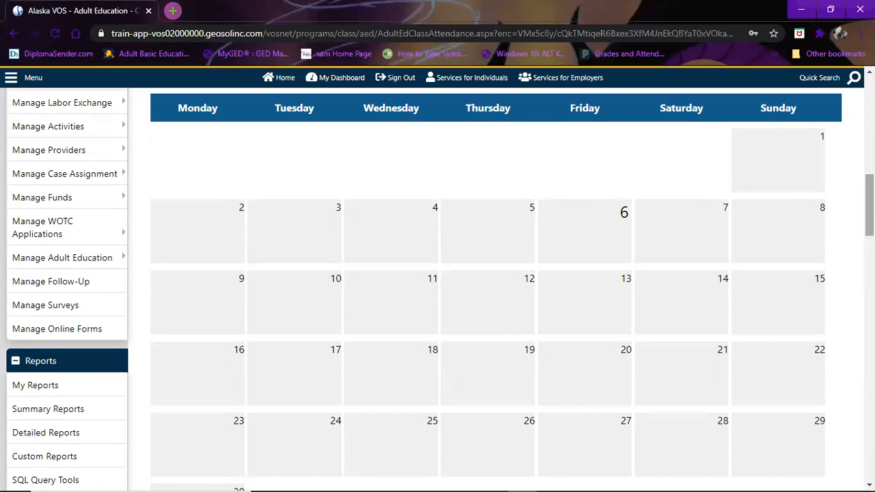
pyautogui.scroll(-6, 495, 290)
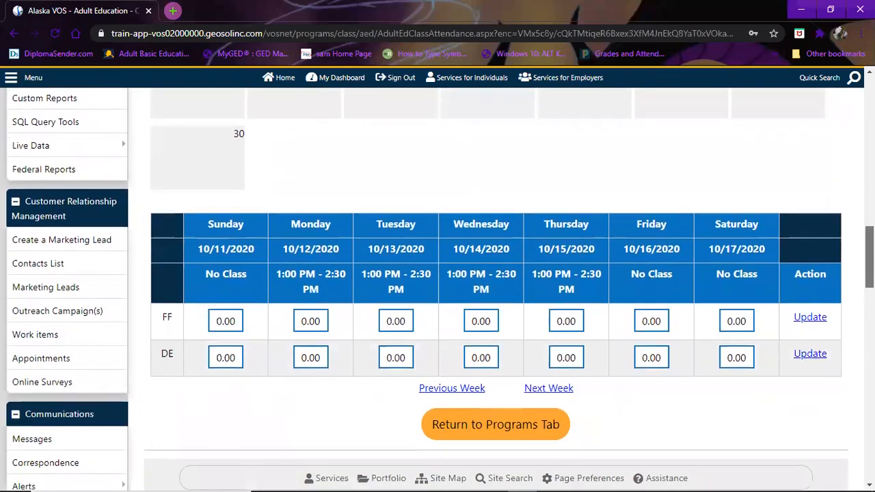